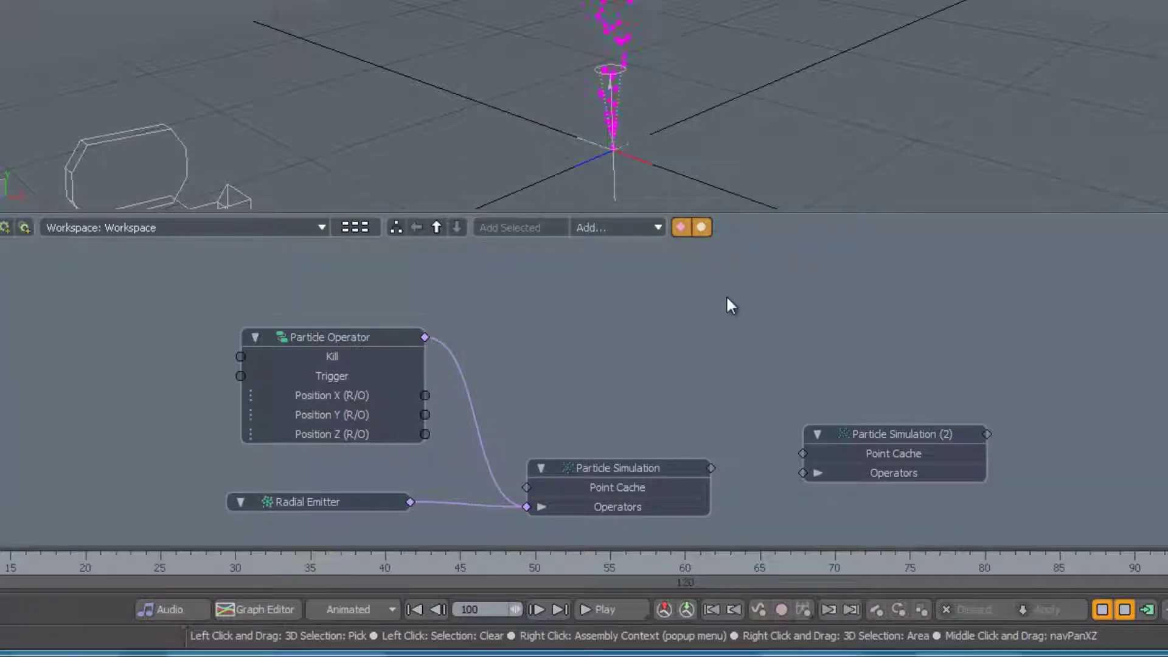
- Halt the running particle playback using the simulation toggle in the timeline controls
click(1102, 609)
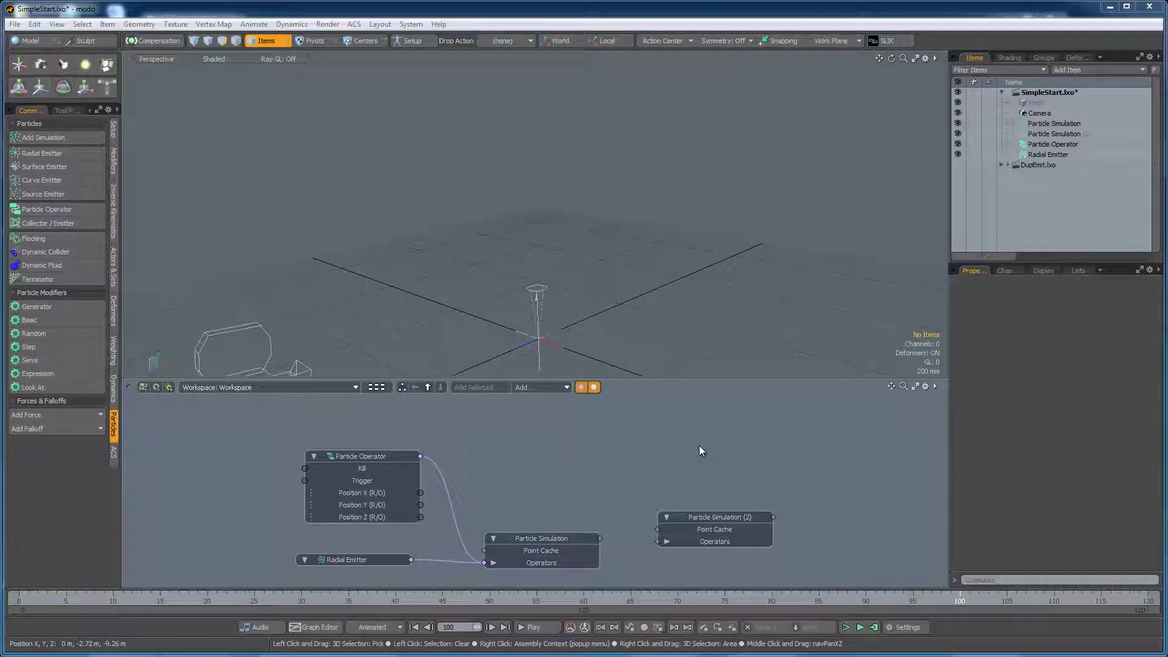
- Add a Collector / Emitter node fed by the Particle Operator, linked to Particle Simulation (2)
click(716, 520)
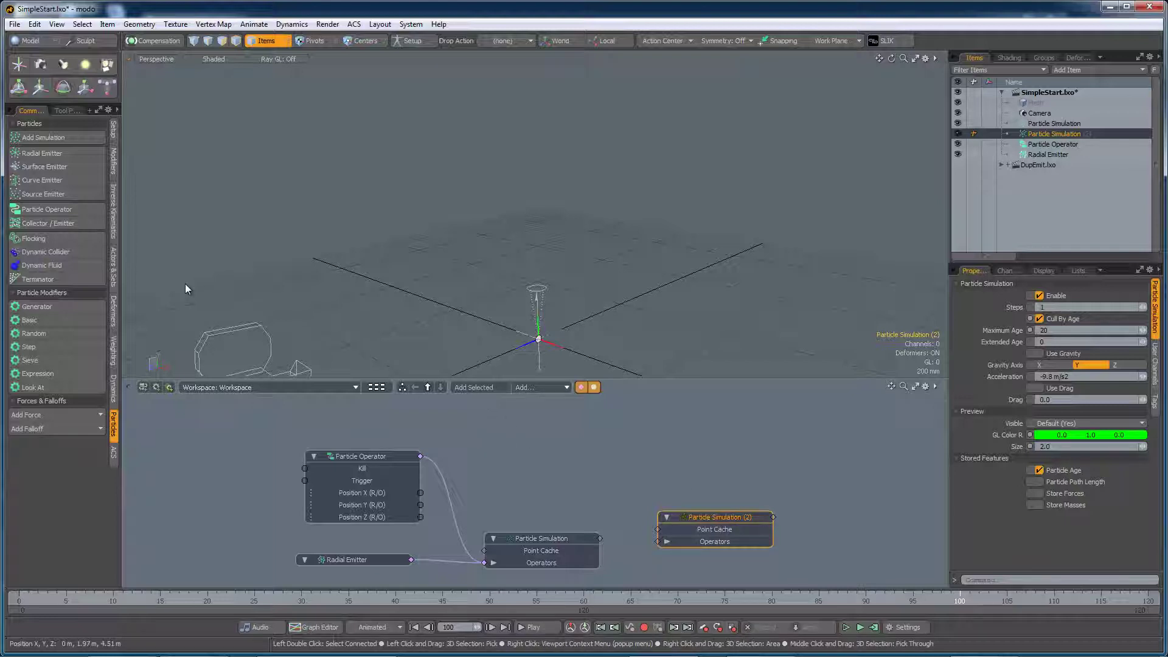
click(52, 224)
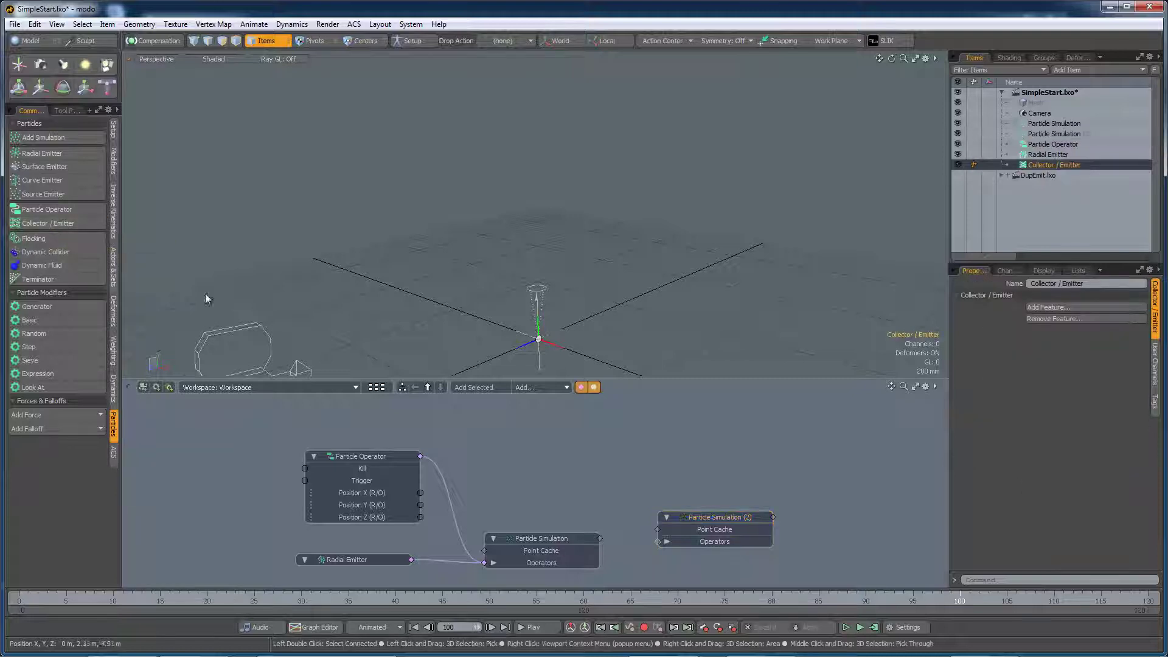
click(466, 388)
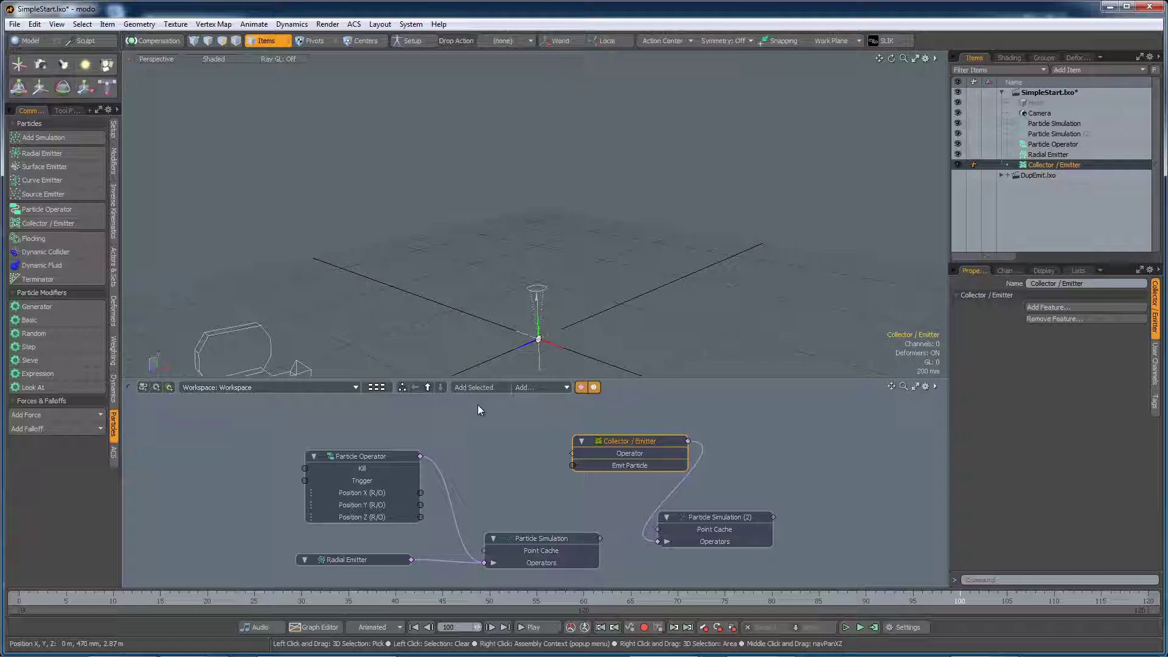
mouse_move(664, 443)
mouse_down()
mouse_move(575, 456)
mouse_move(589, 471)
mouse_up()
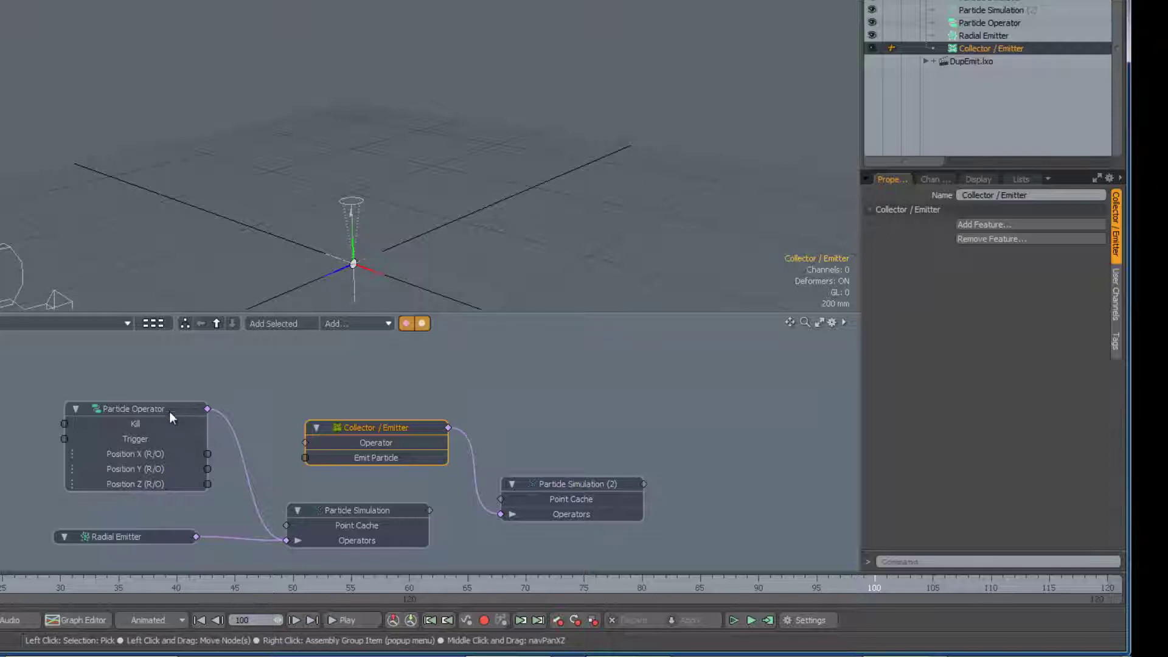
drag(208, 409, 305, 443)
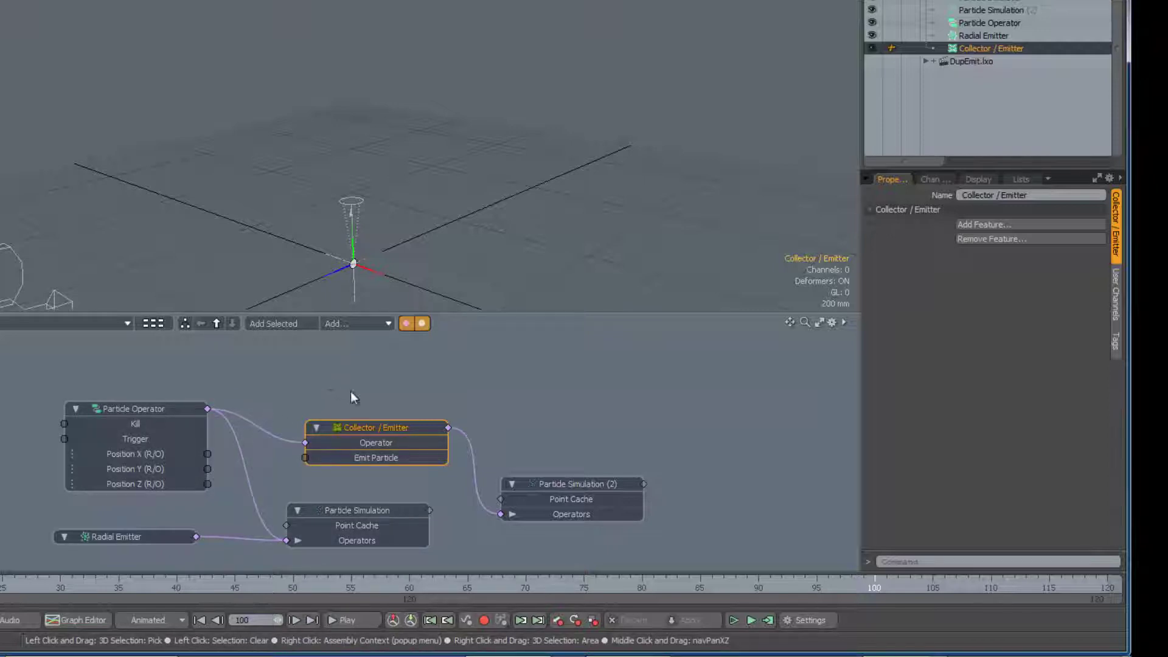
drag(382, 428, 366, 386)
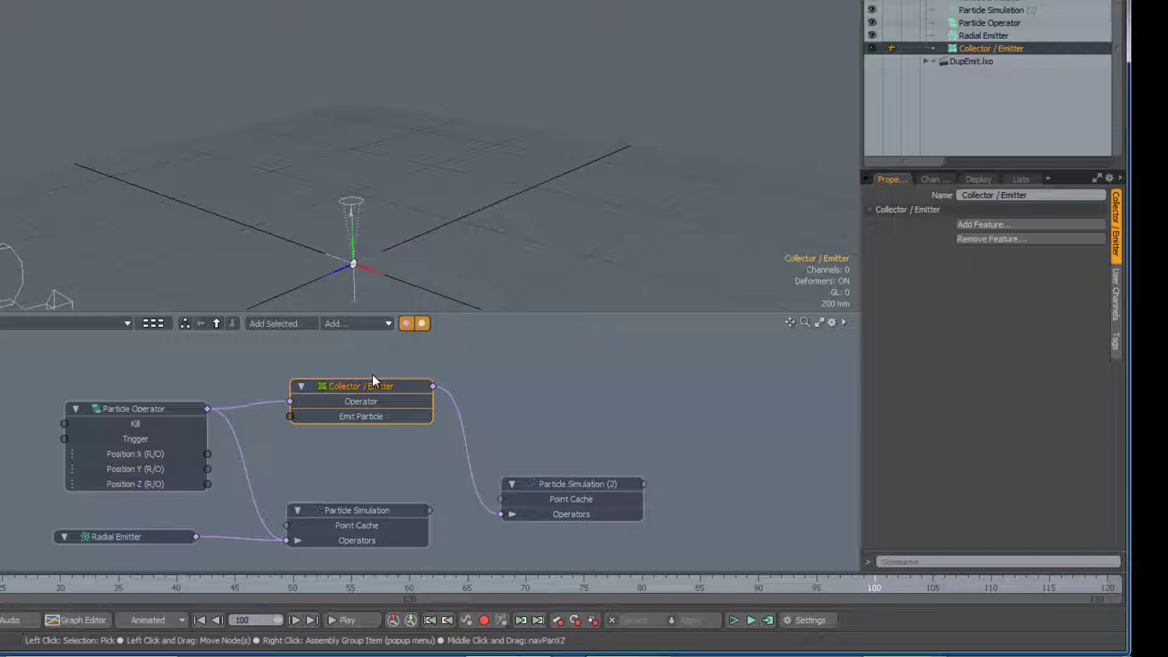
drag(373, 384, 368, 381)
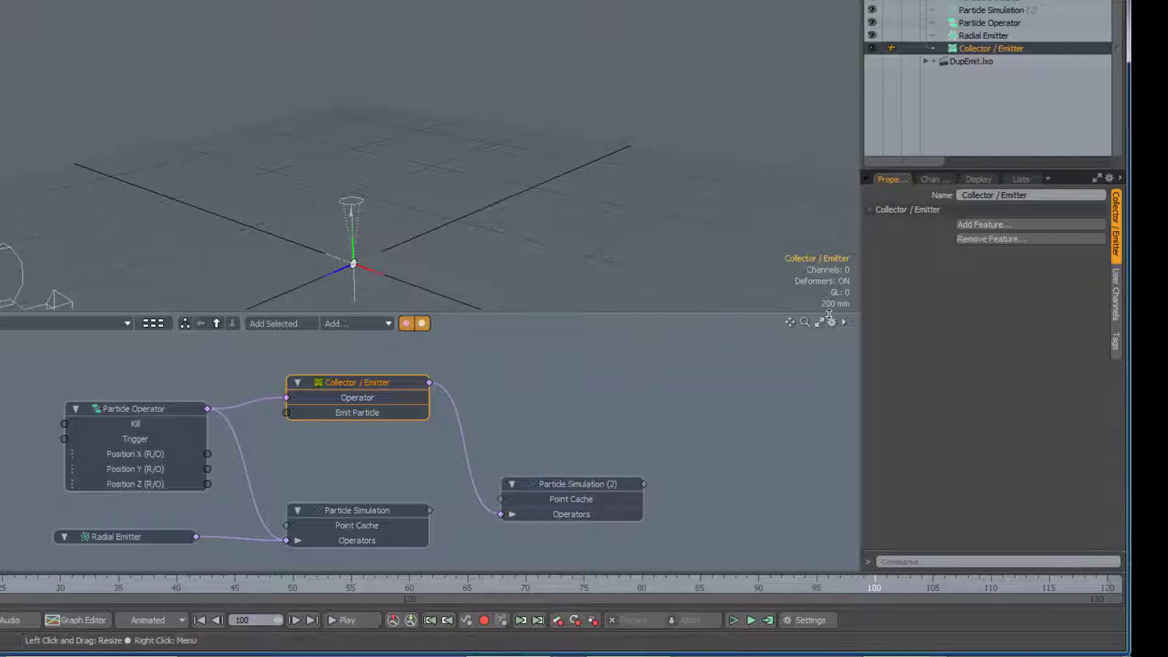
- Add the Position feature to the Collector / Emitter, shown in the schematic
click(1007, 225)
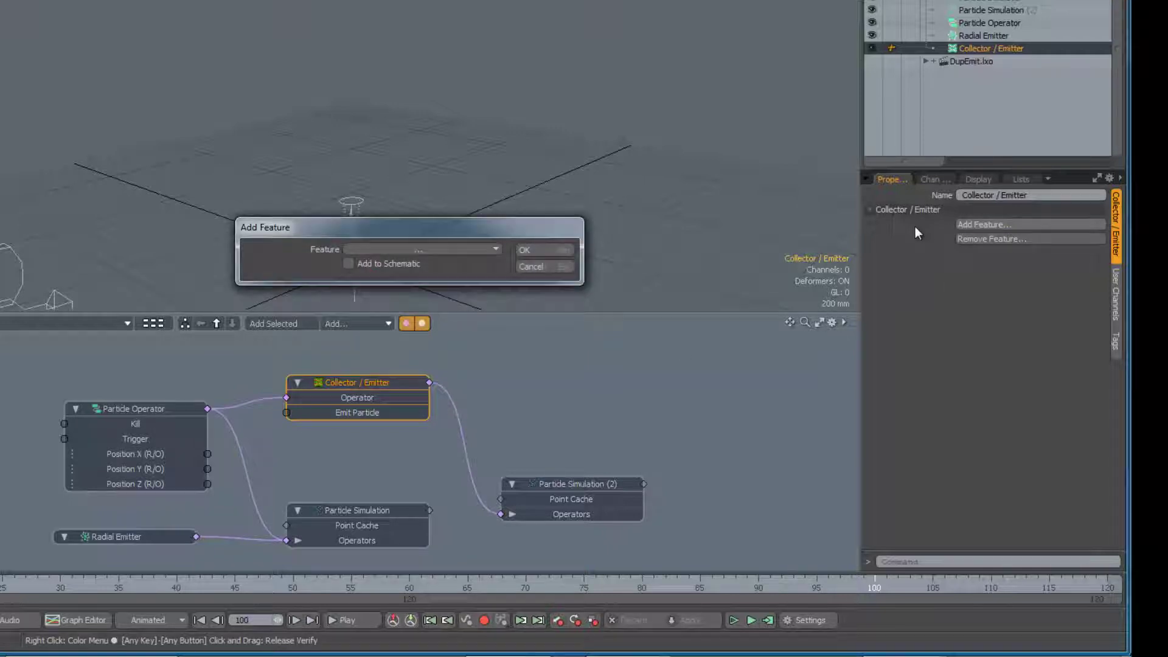
click(486, 249)
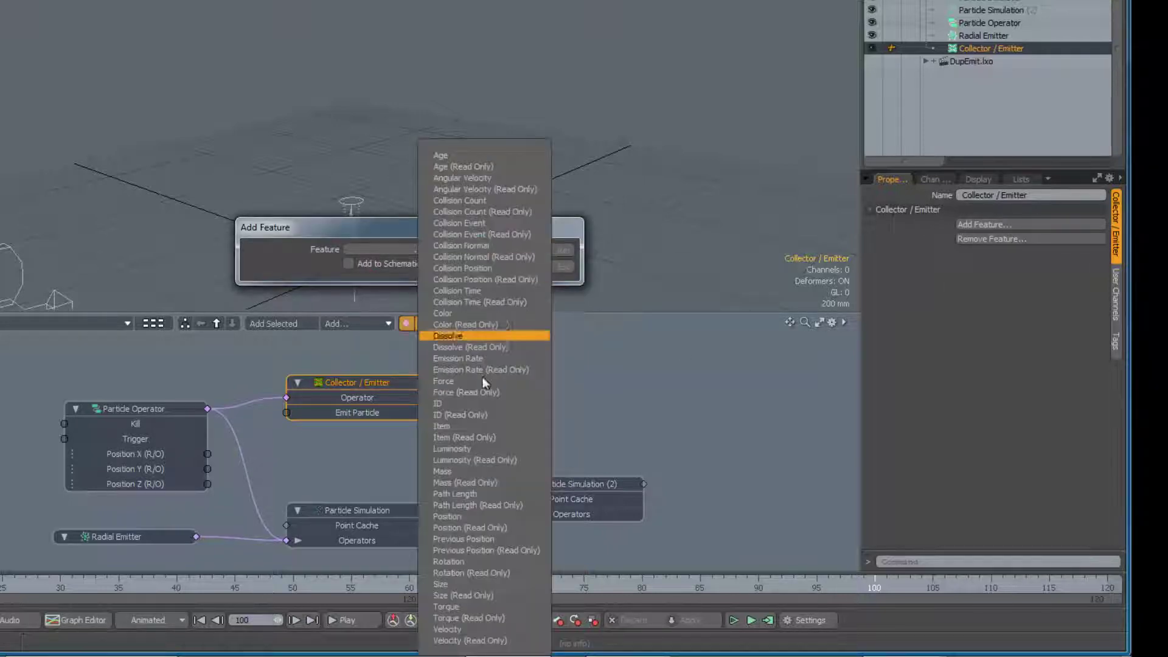
click(471, 516)
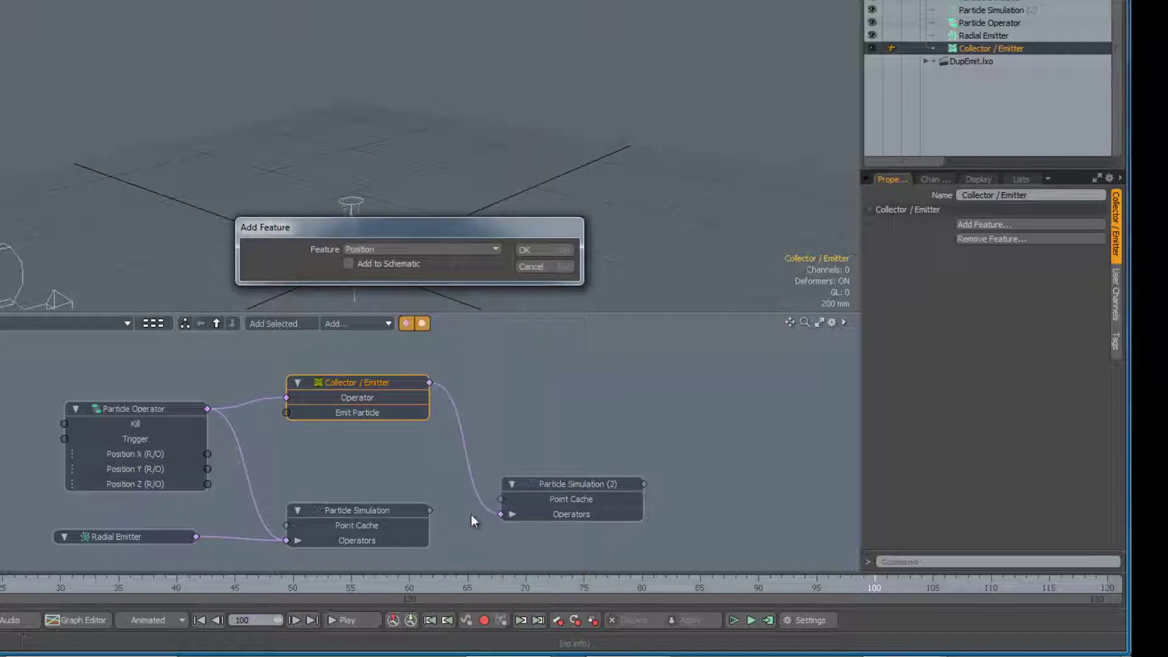
click(350, 264)
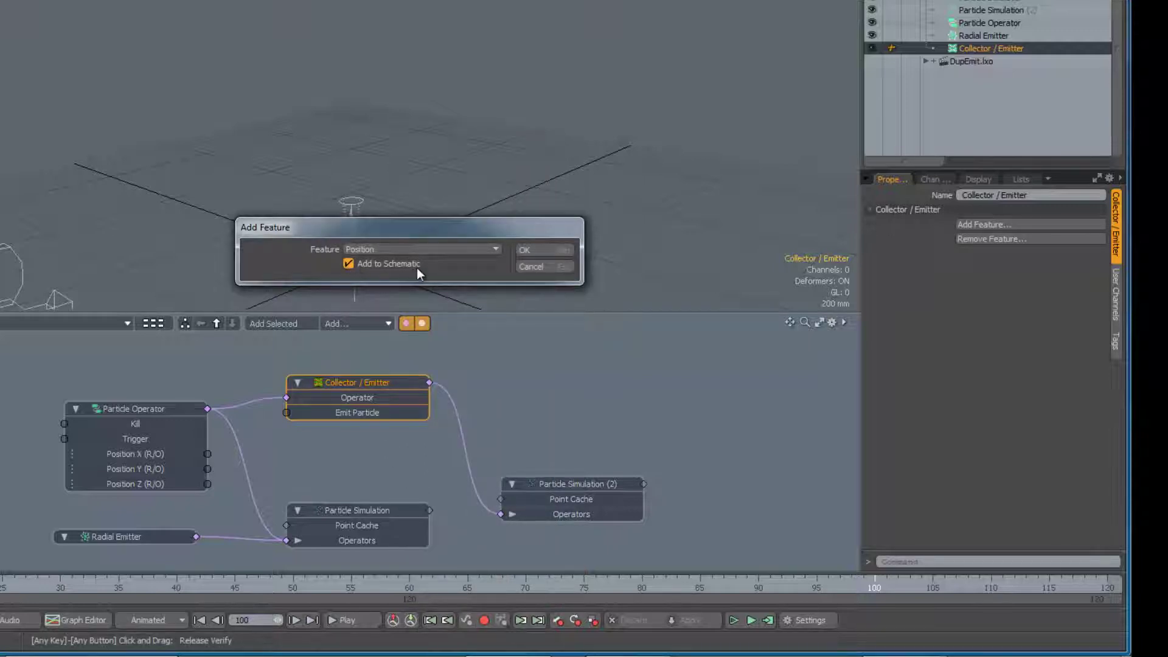
click(532, 248)
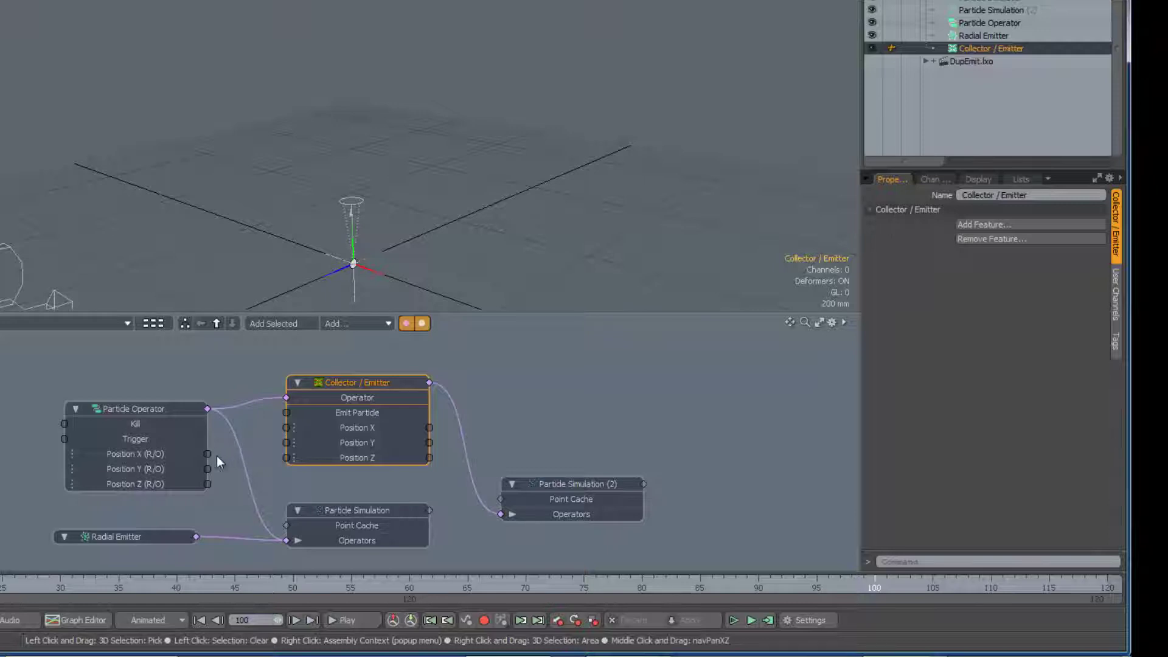
- Wire Particle Operator Position X, Y and Z into the Collector / Emitter's matching inputs
drag(207, 454, 287, 428)
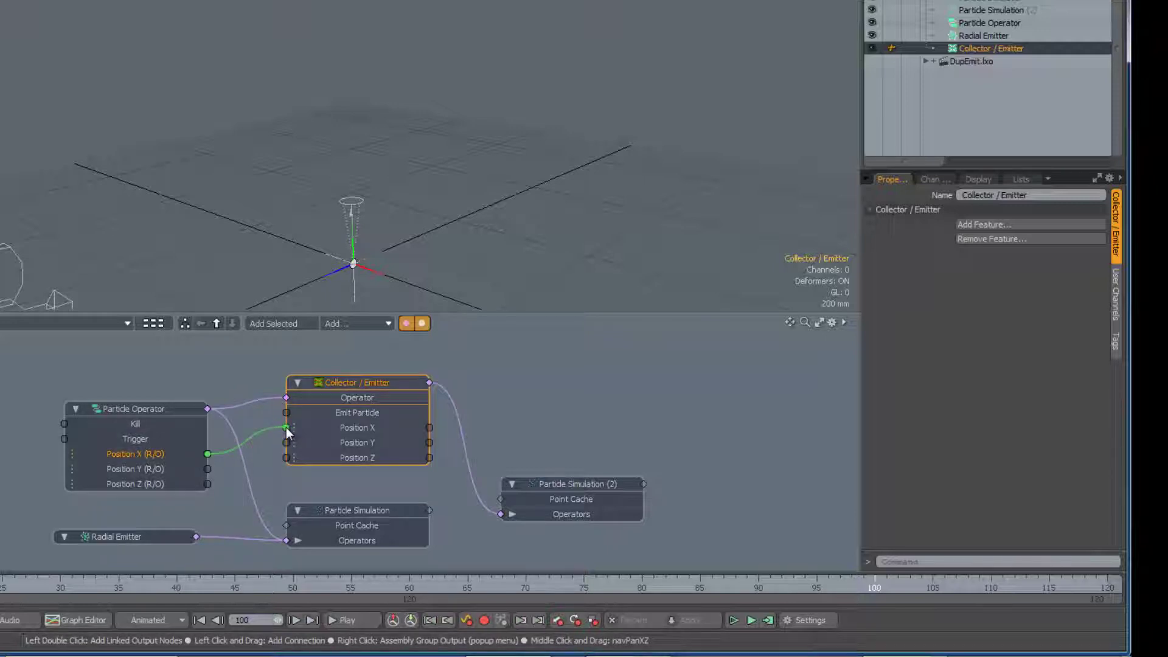
drag(208, 468, 288, 443)
drag(207, 484, 287, 459)
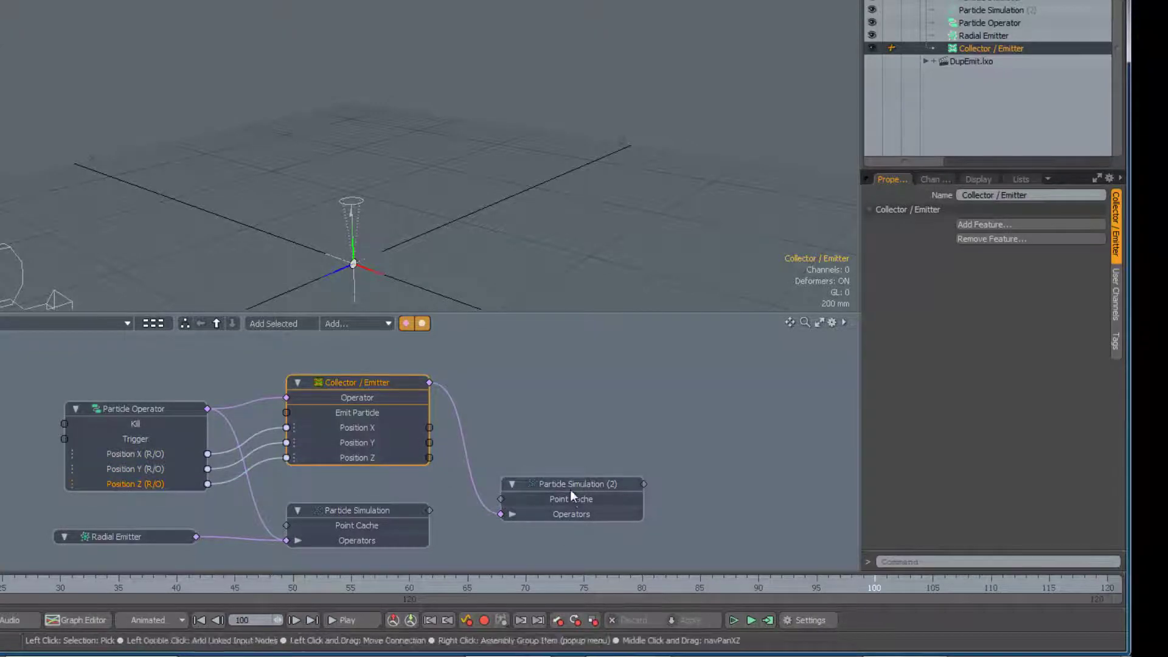
- Clear the selection, then run and stop a simulation preview
click(734, 559)
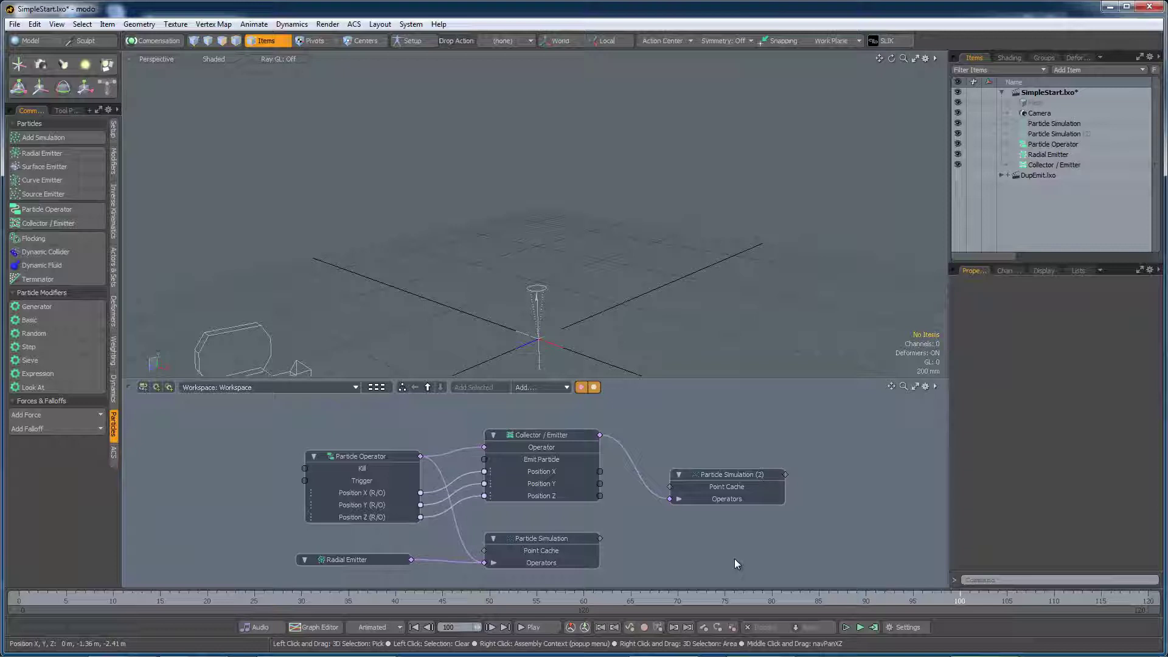
click(847, 629)
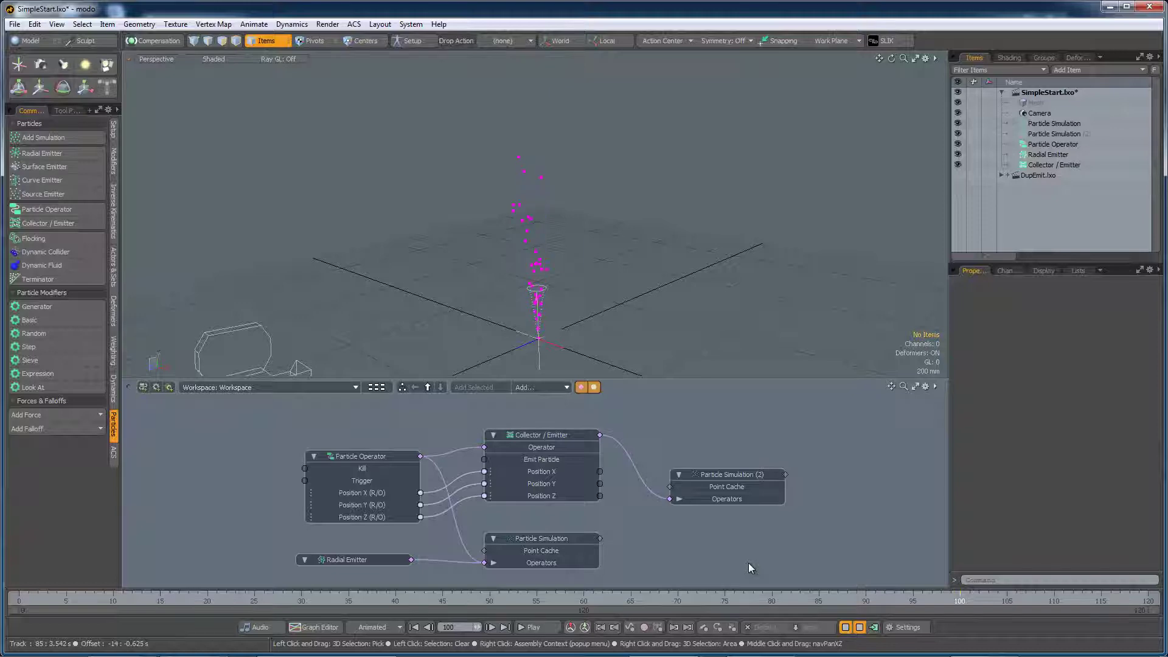
click(848, 628)
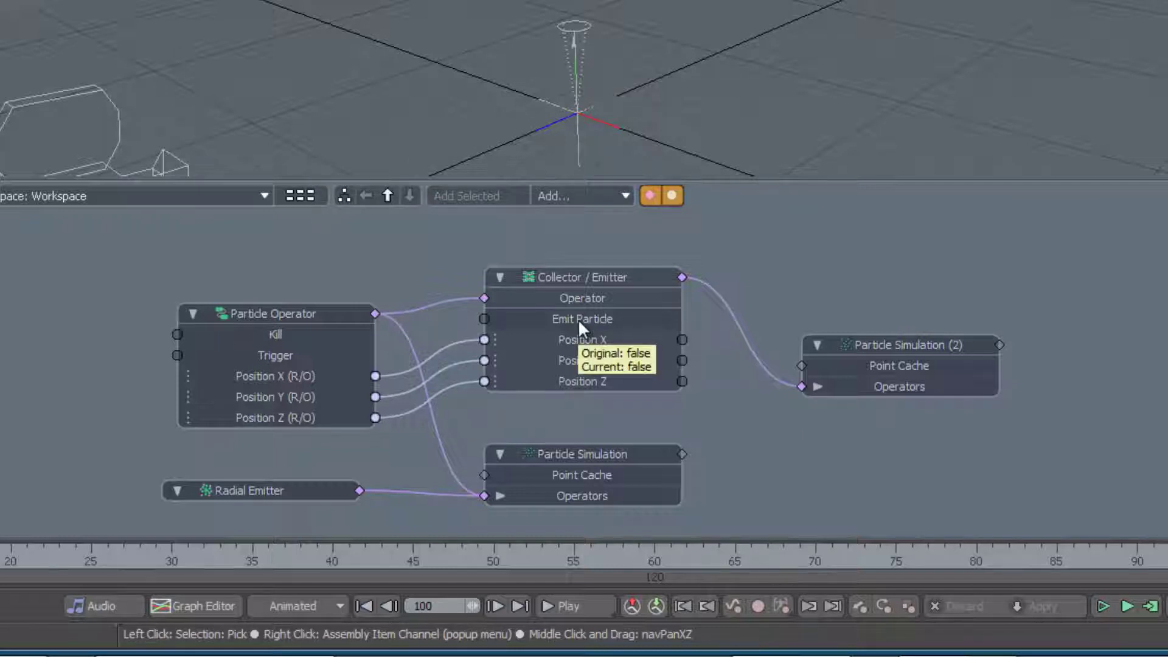
- Set the Collector / Emitter's Emit Particle to true and replay the simulation
double_click(578, 319)
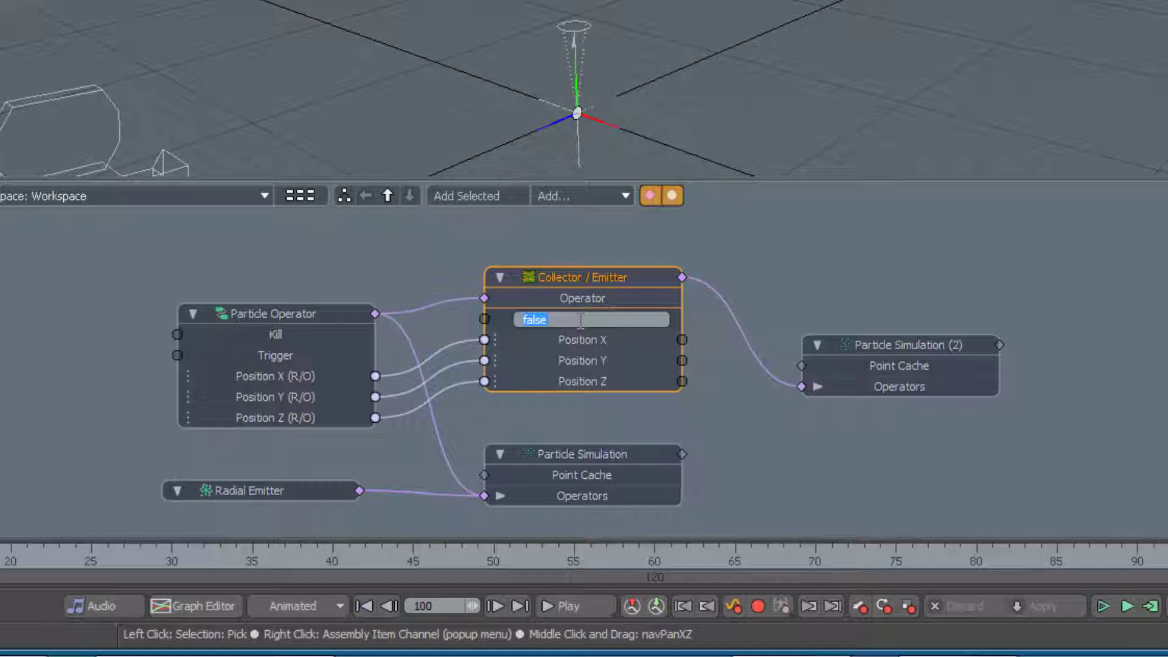
text(true)
key(BackSpace)
key(BackSpace)
text(ue)
key(Return)
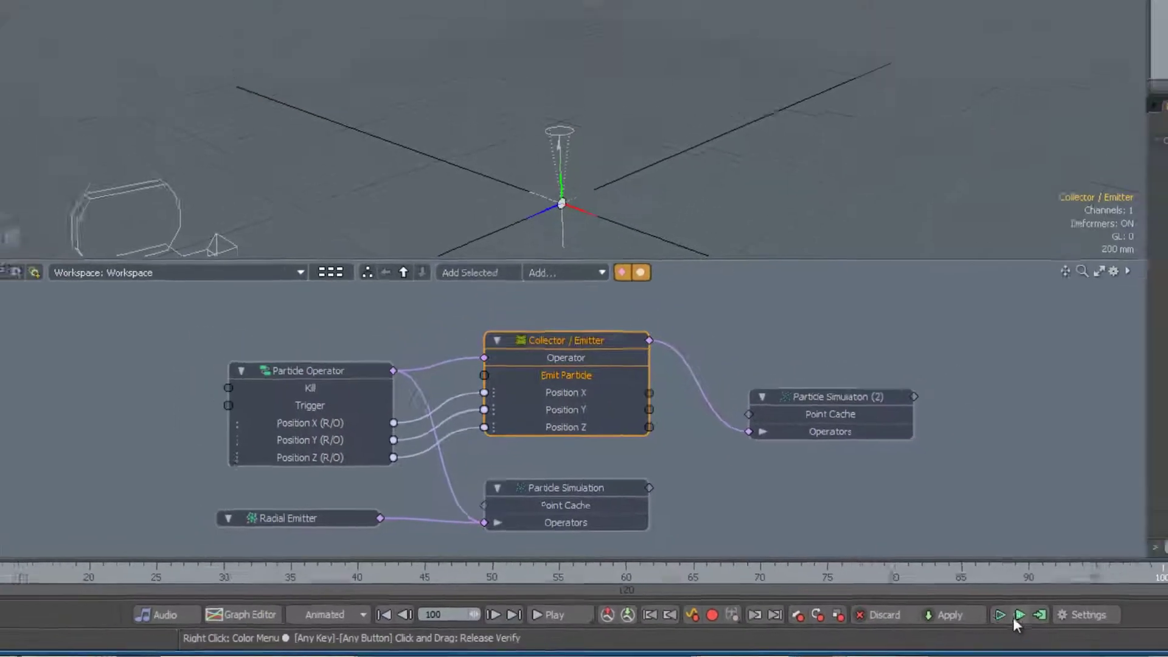
click(1018, 616)
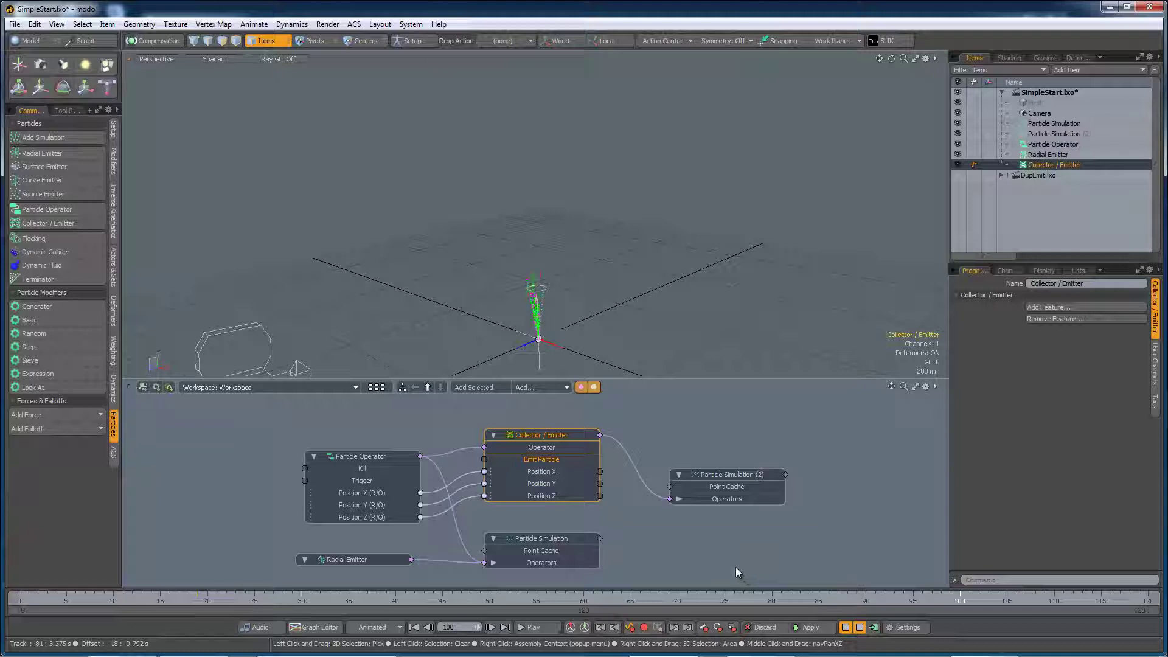
click(731, 476)
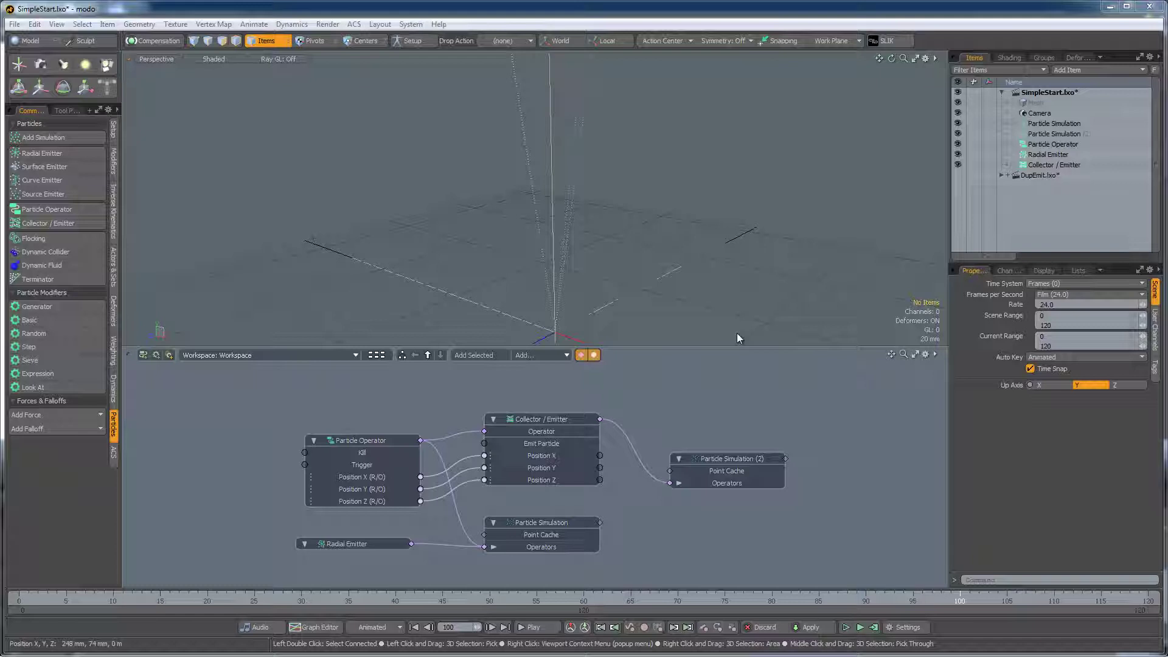
click(1032, 177)
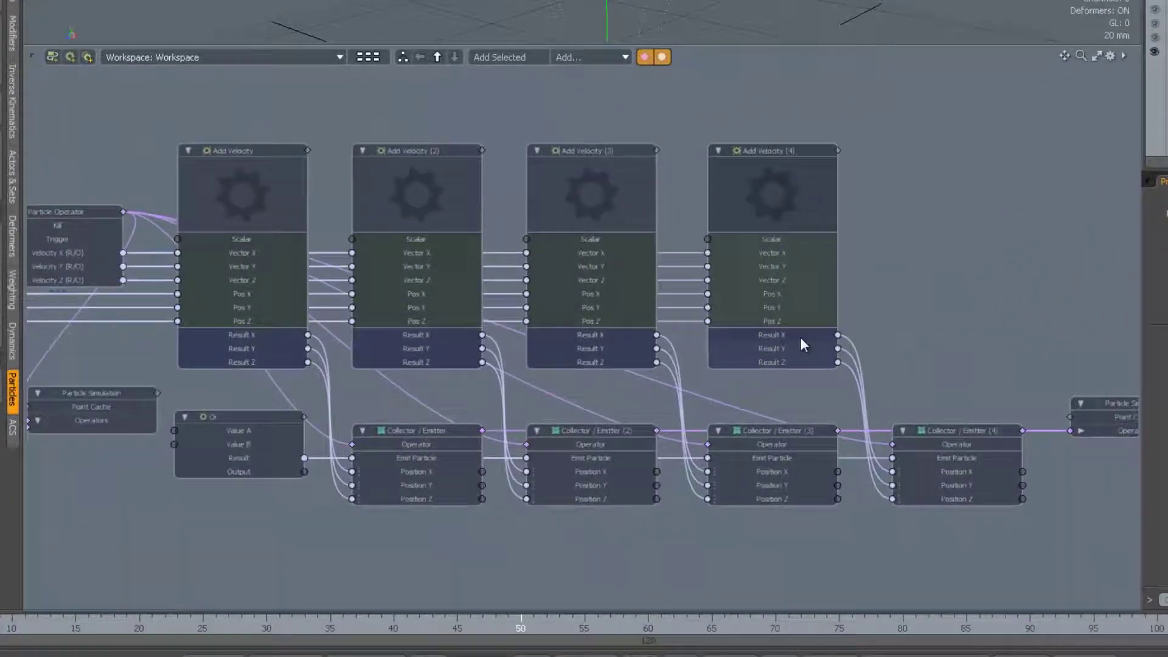
scroll(801, 337, up, 2)
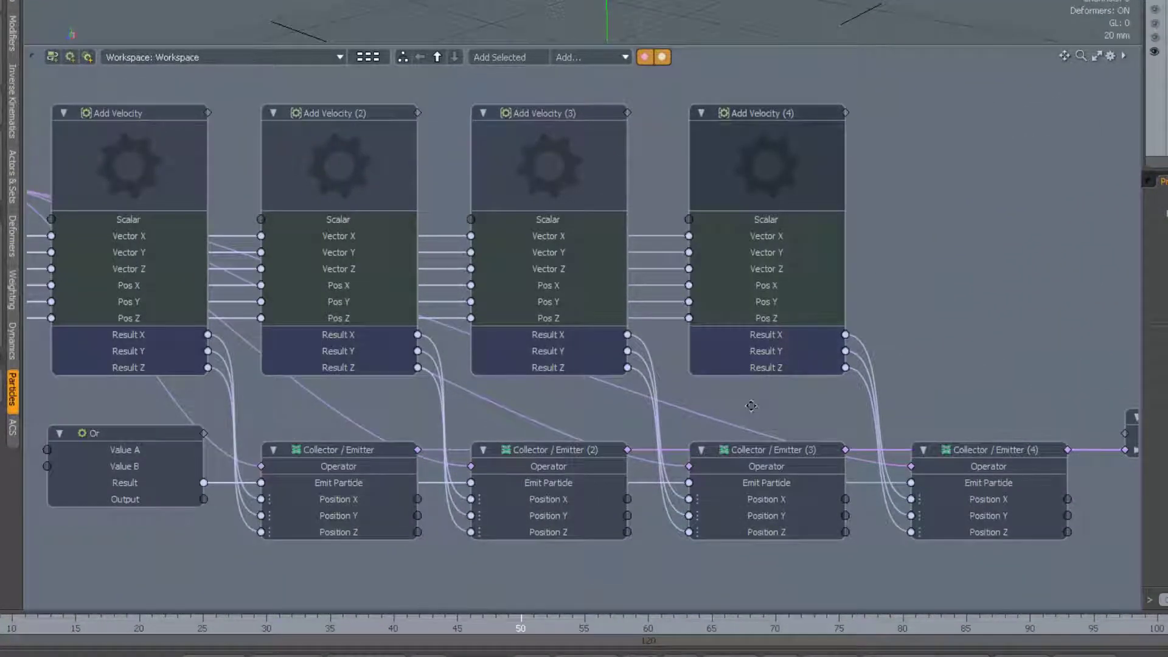
alt+drag(752, 405, 477, 366)
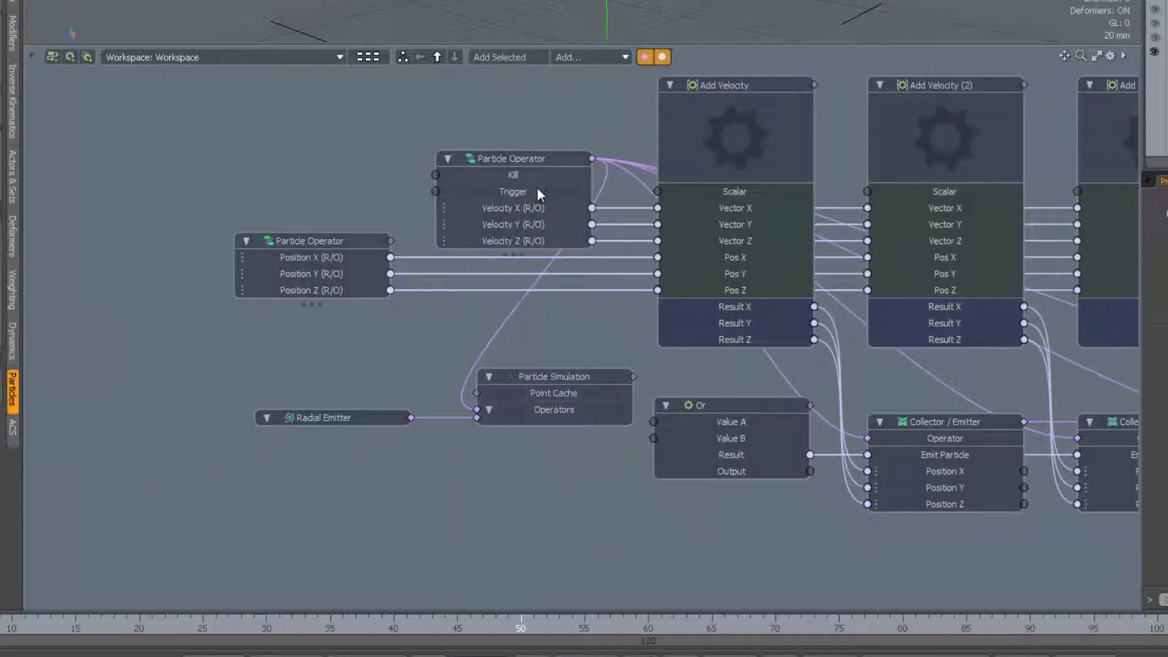
drag(533, 160, 528, 160)
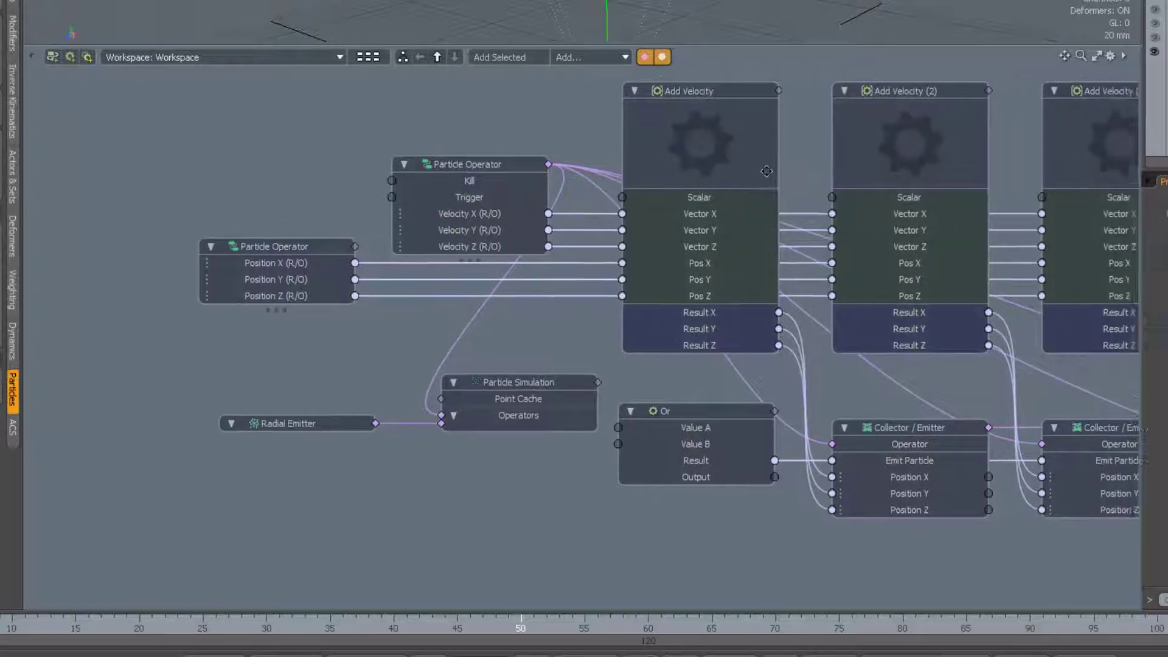
middle_drag(988, 161, 729, 169)
middle_drag(801, 172, 609, 172)
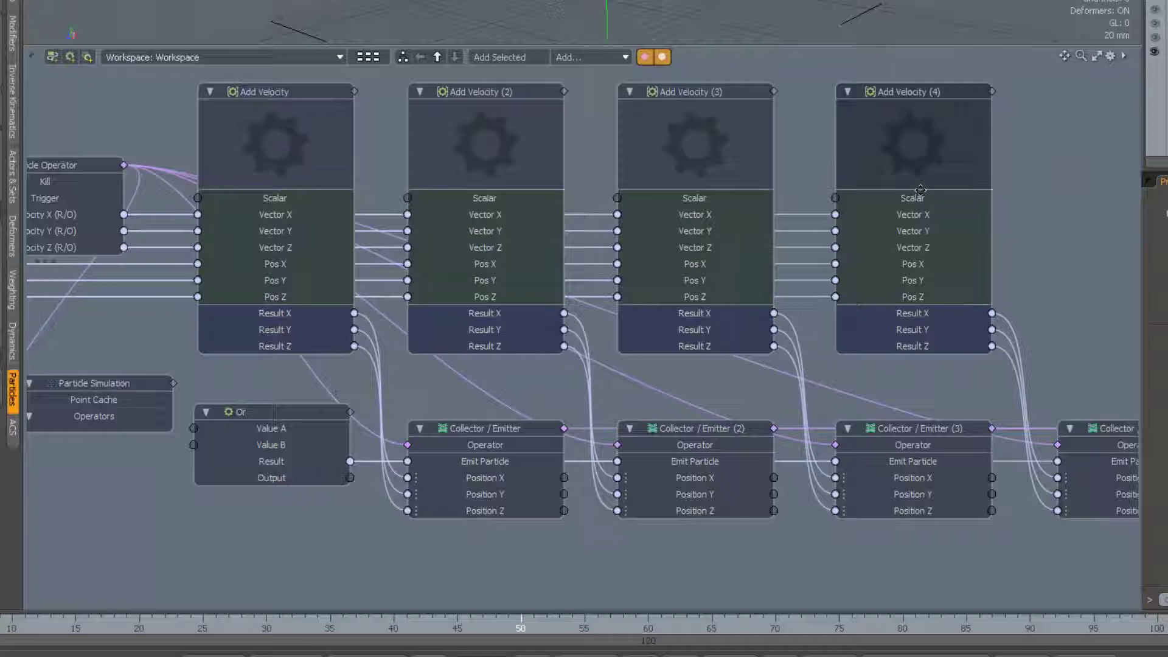
middle_drag(1049, 202, 1001, 202)
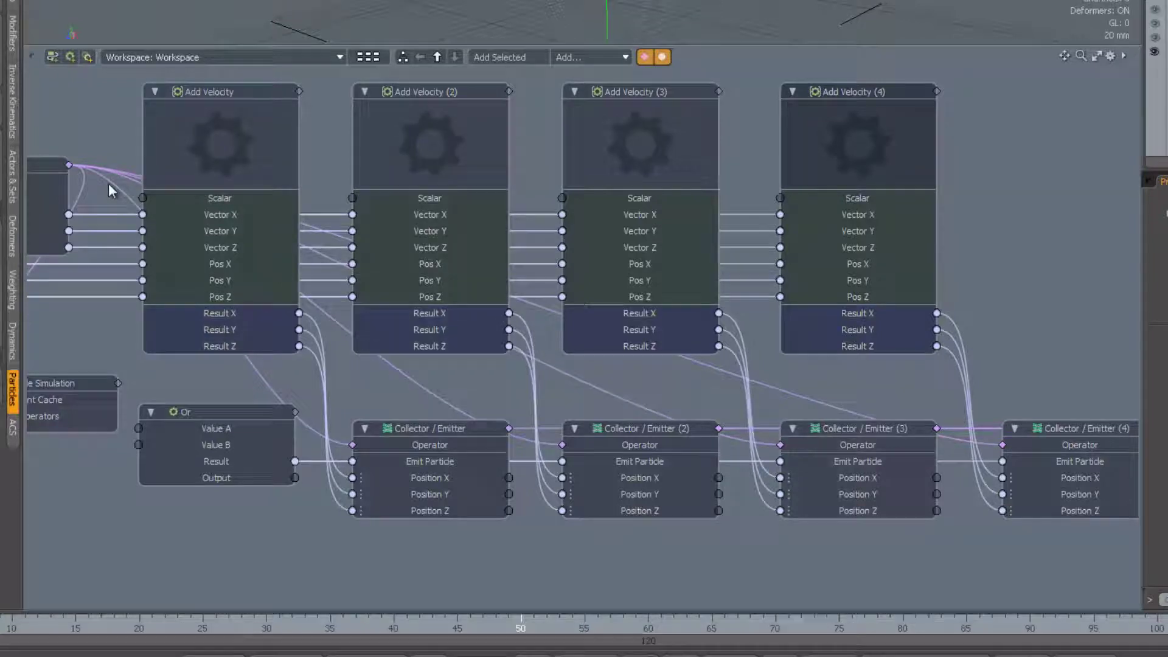
middle_drag(110, 190, 293, 204)
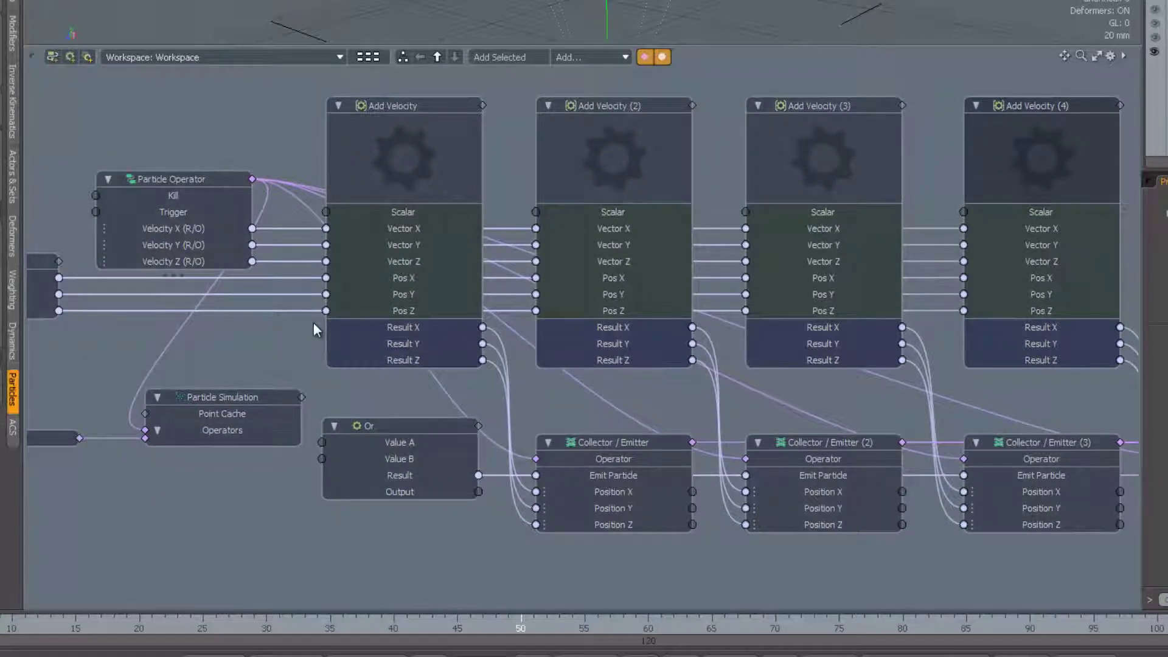
middle_drag(831, 393, 379, 390)
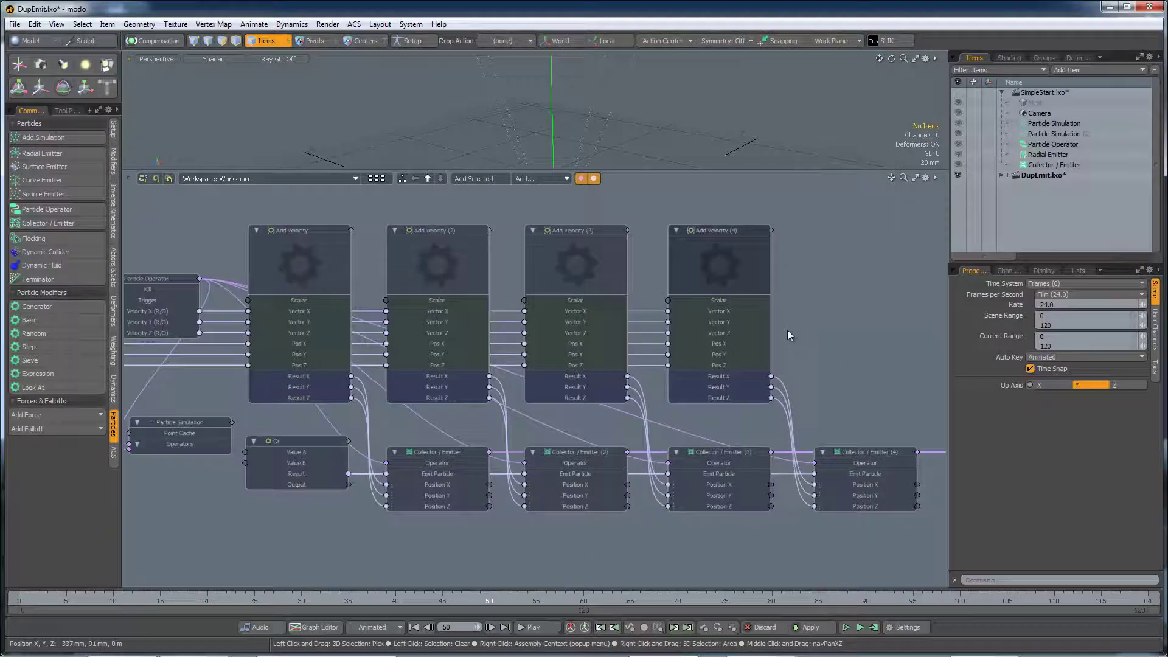
- Play the chained emitter simulation in an enlarged 3D view, then rebalance the panel split
drag(634, 170, 637, 434)
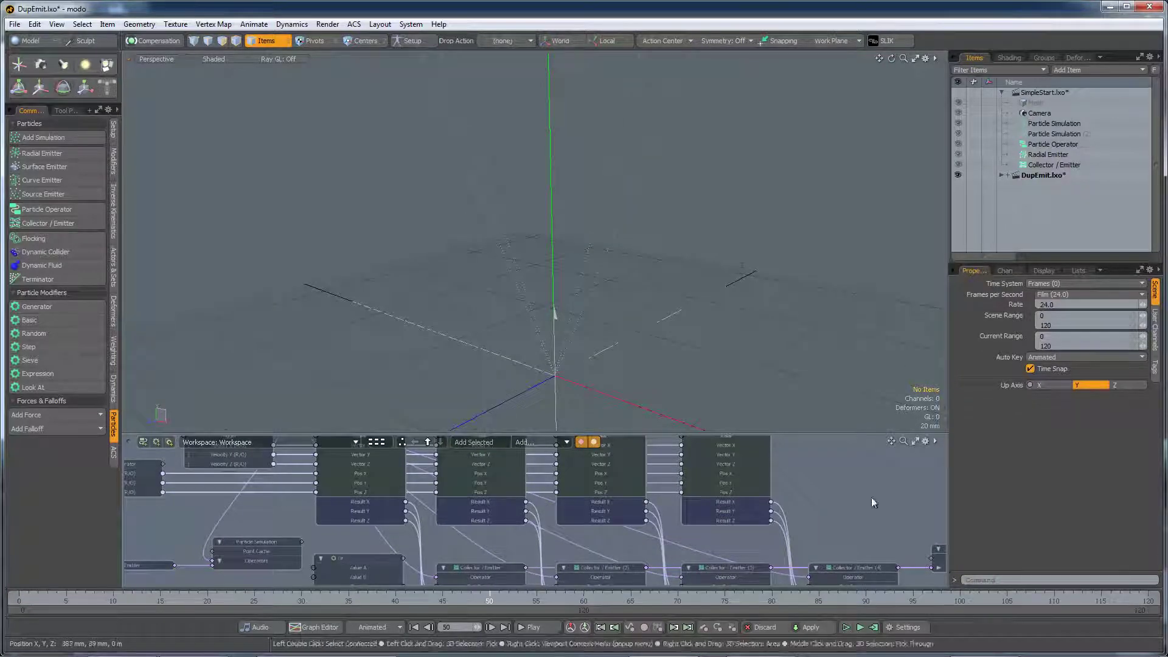
click(847, 629)
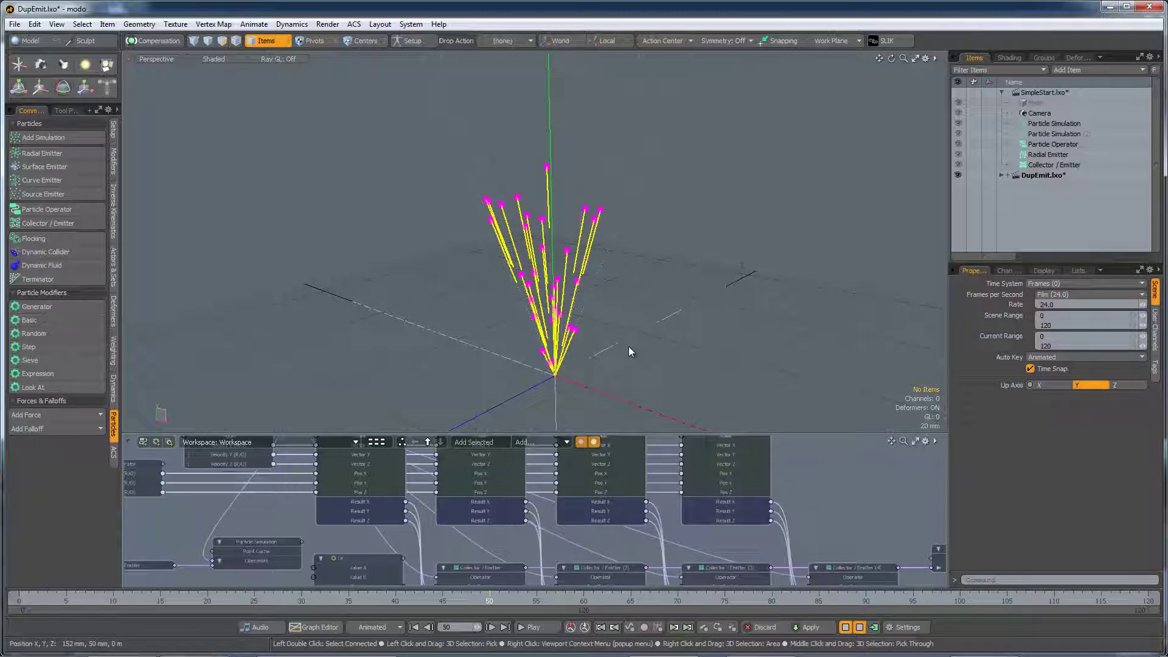
scroll(565, 283, up, 4)
scroll(566, 283, up, 4)
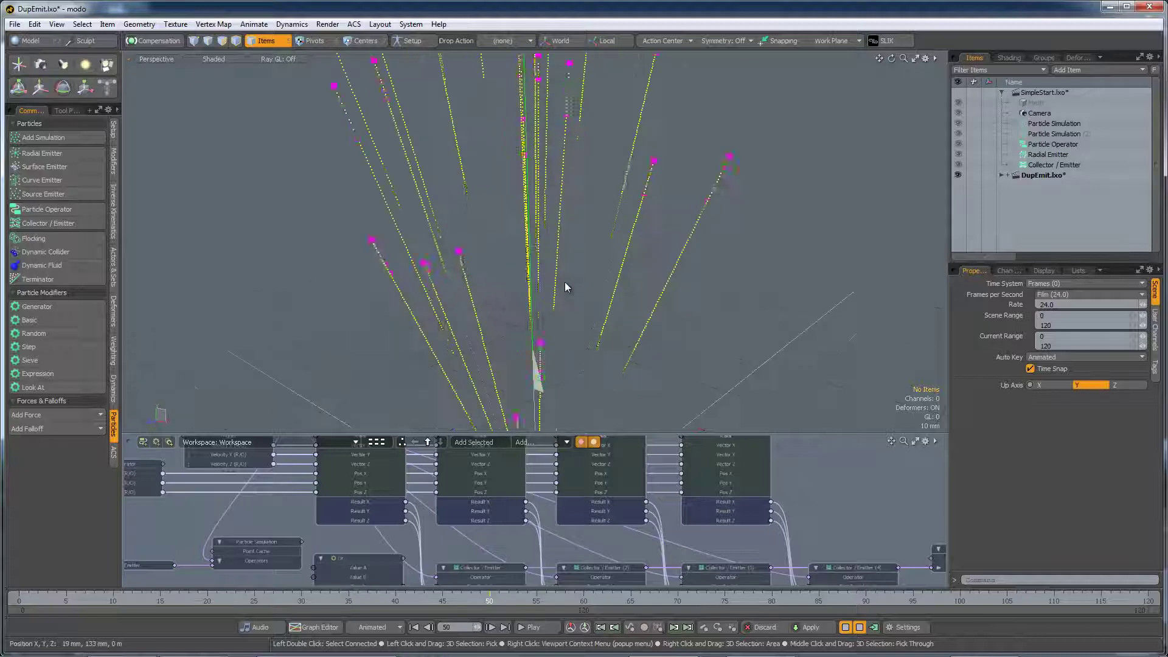
scroll(564, 282, up, 3)
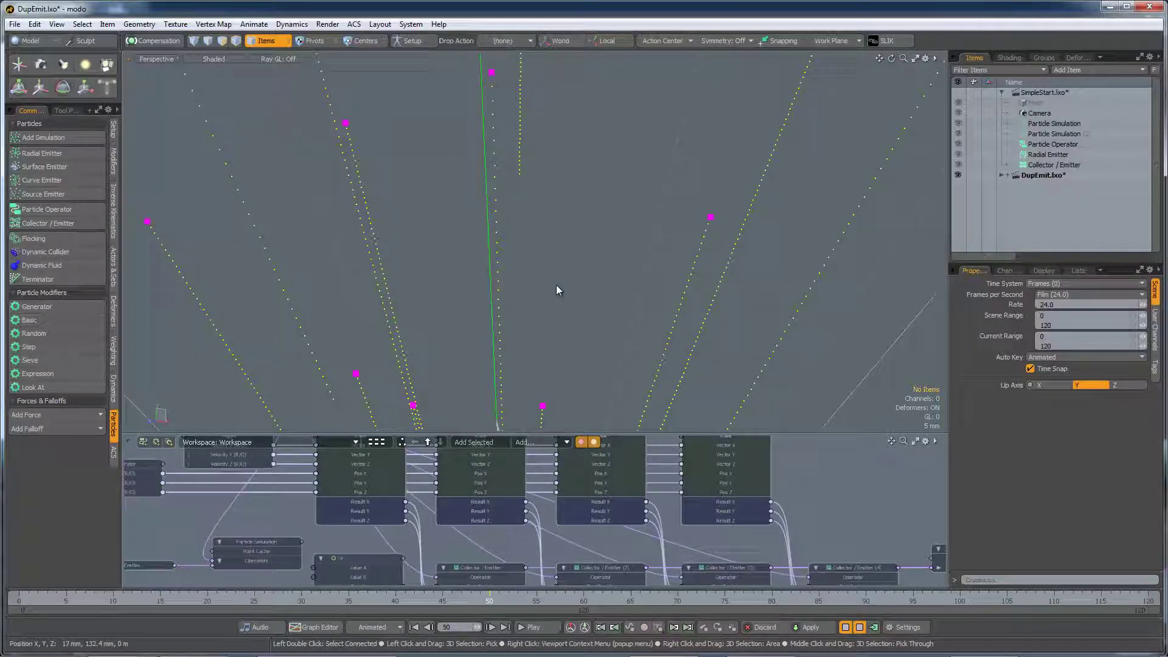
scroll(556, 288, down, 8)
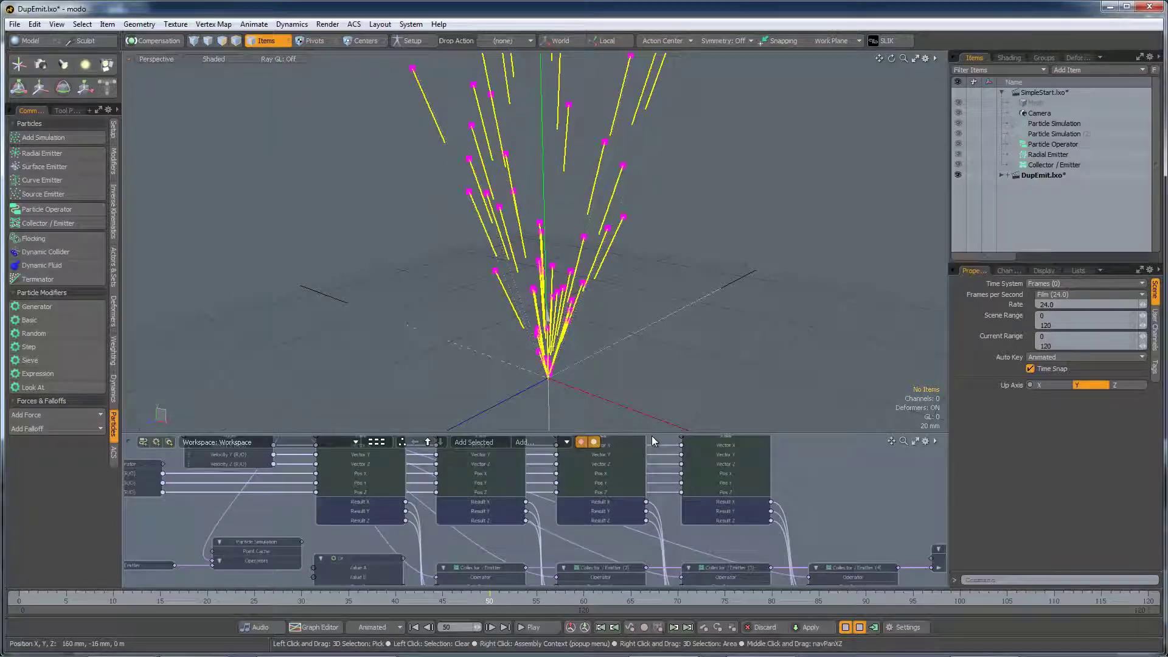
drag(650, 434, 651, 285)
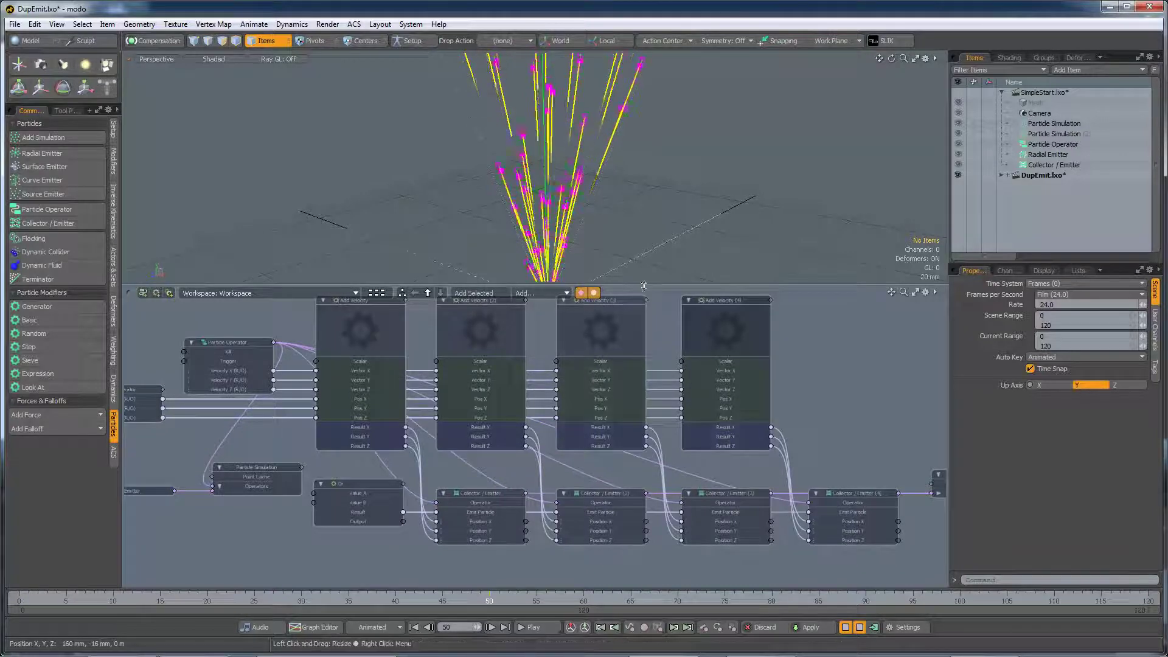
drag(644, 286, 643, 301)
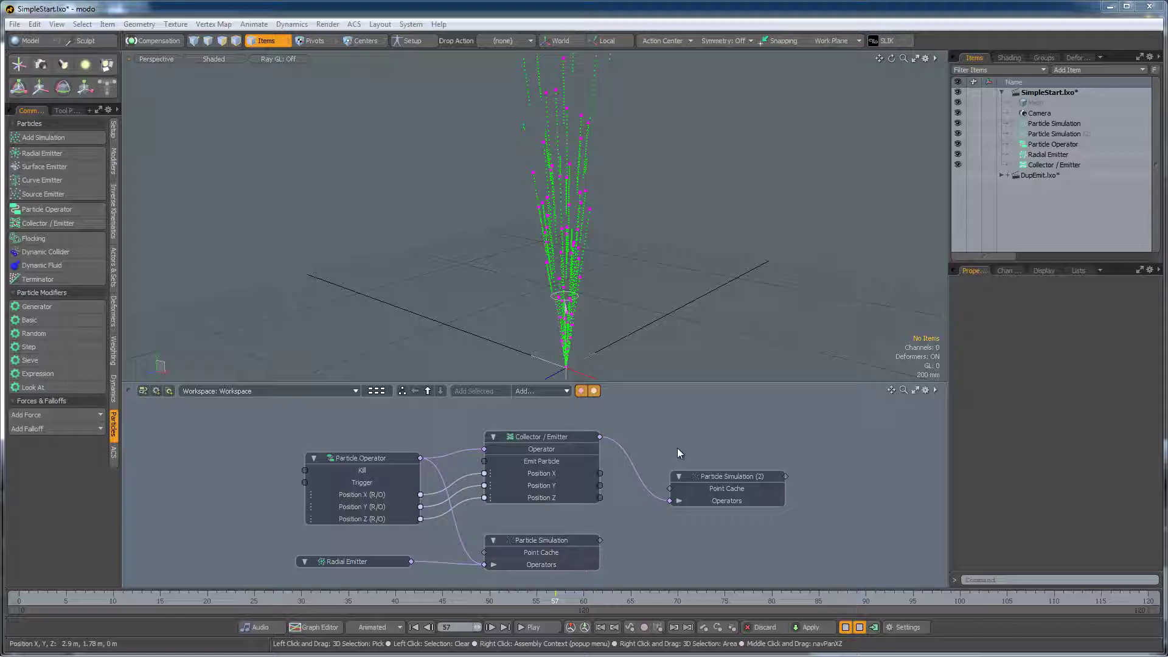
- Set the Particle Simulation's Steps to 4 and stop the running simulation
click(551, 541)
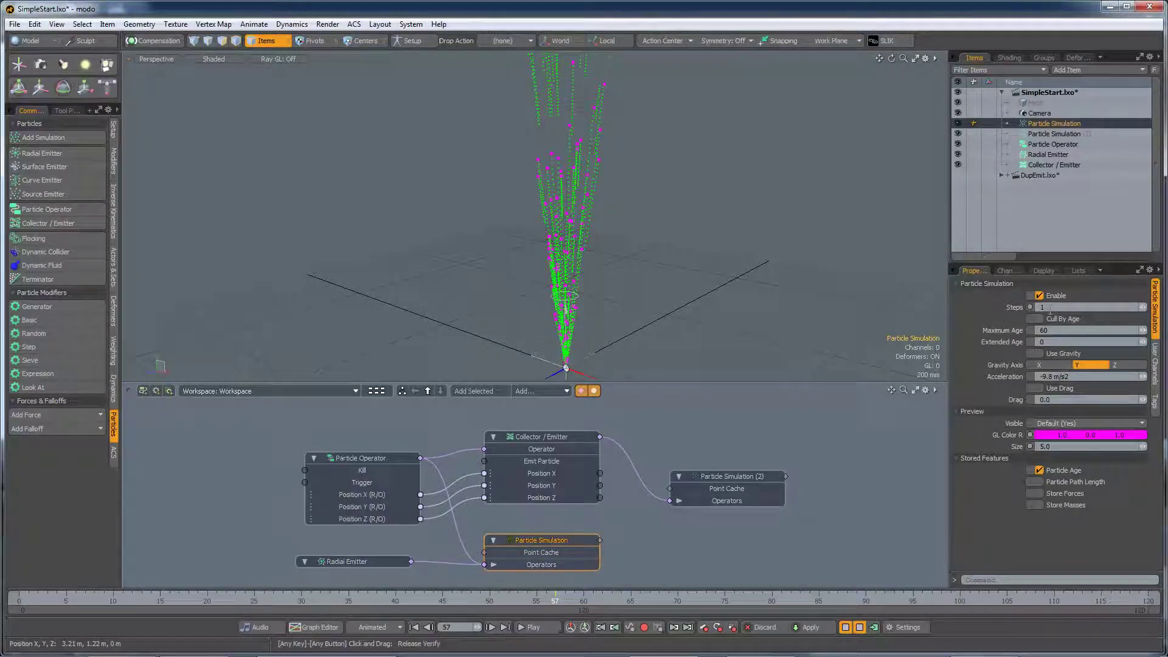
text(4)
key(Tab)
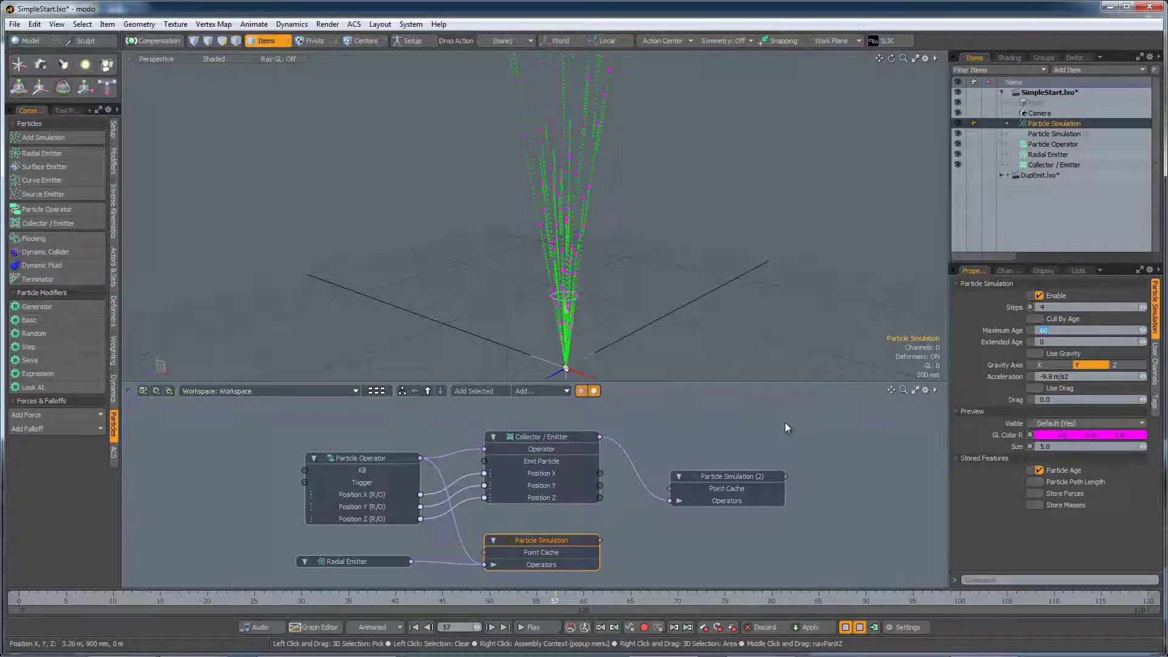
click(847, 628)
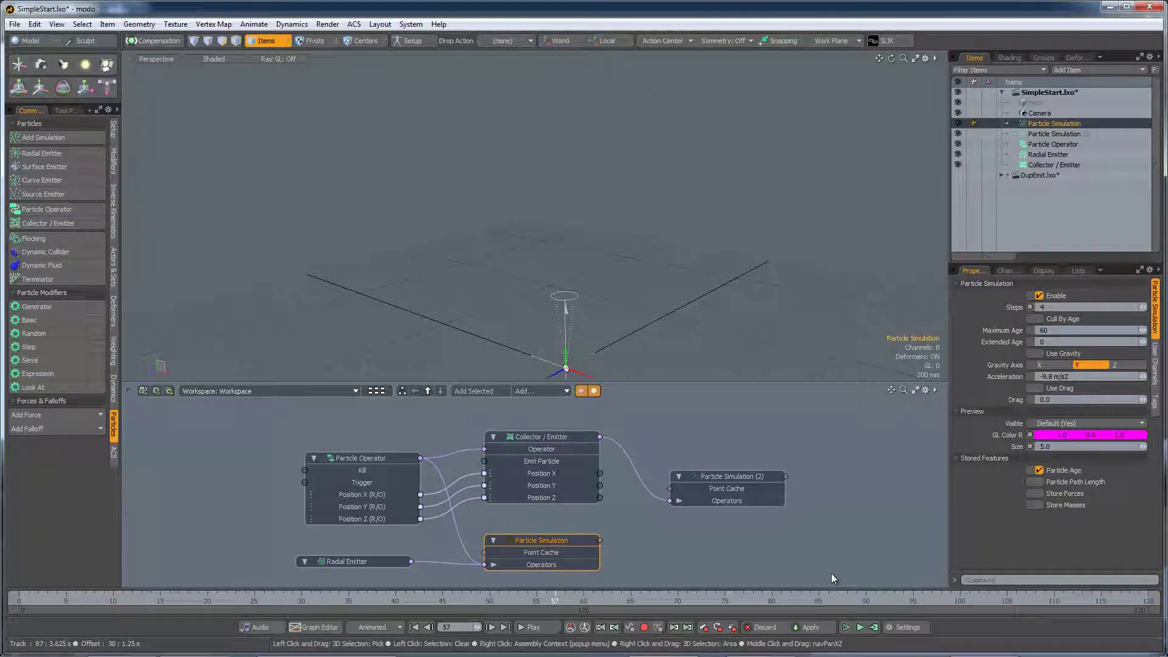
- Compute the 4-step simulation for frames 0–120, then play back the result
click(874, 628)
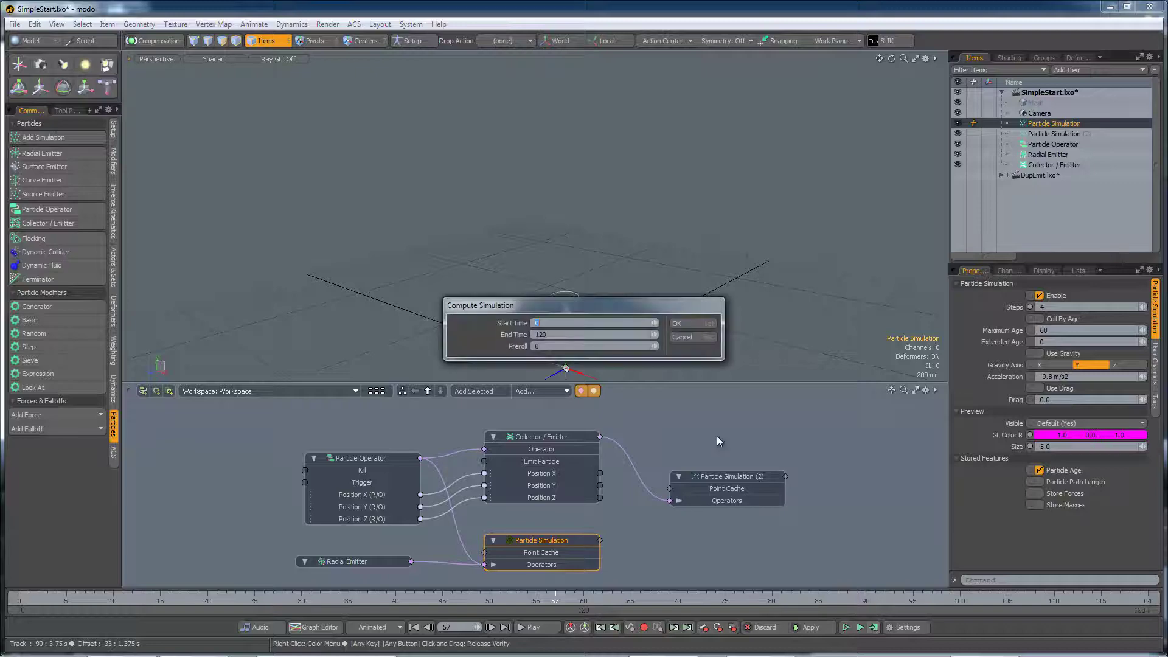
click(684, 324)
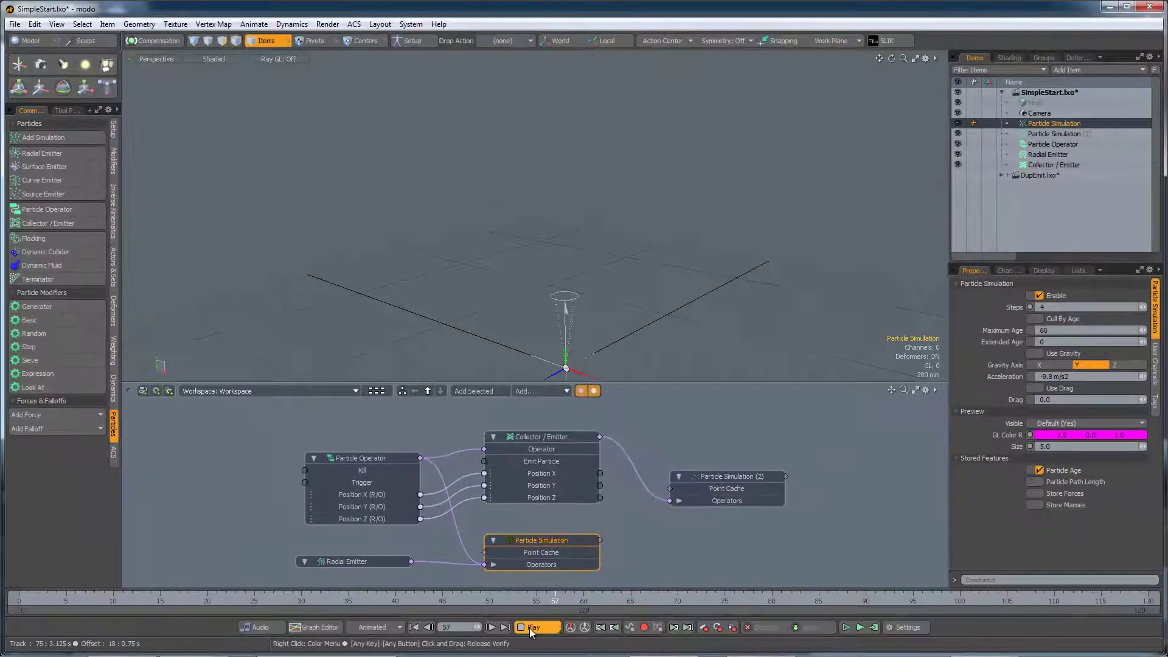
click(530, 629)
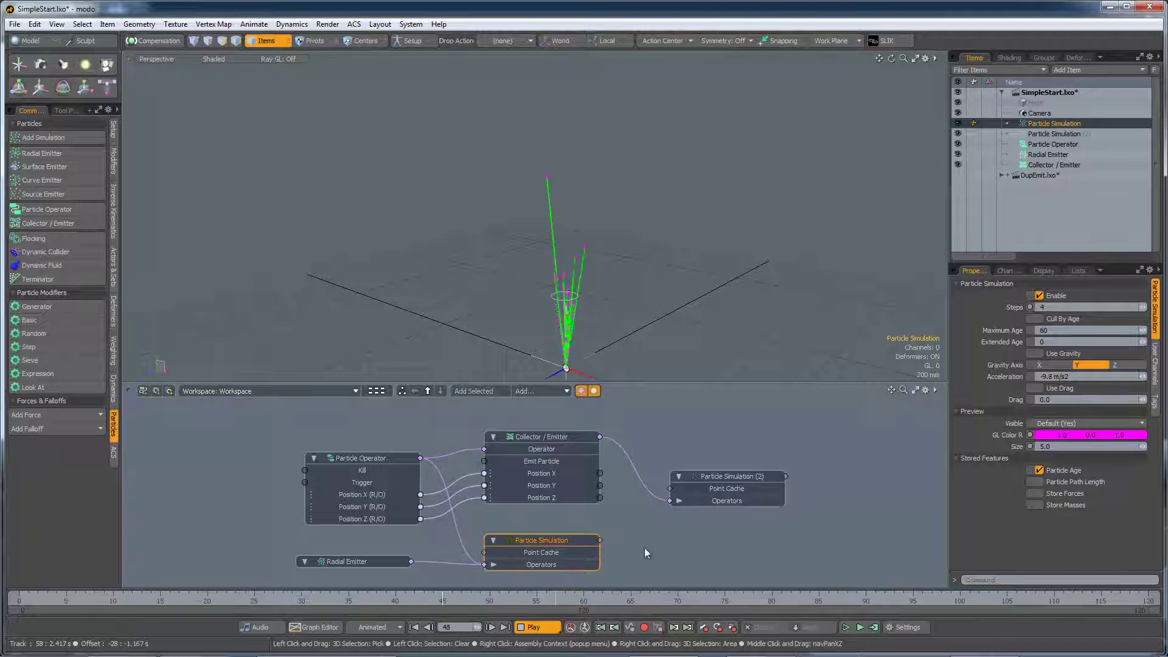
- Stop playback, set Particle Simulation Steps to 16, recompute, and replay
click(536, 627)
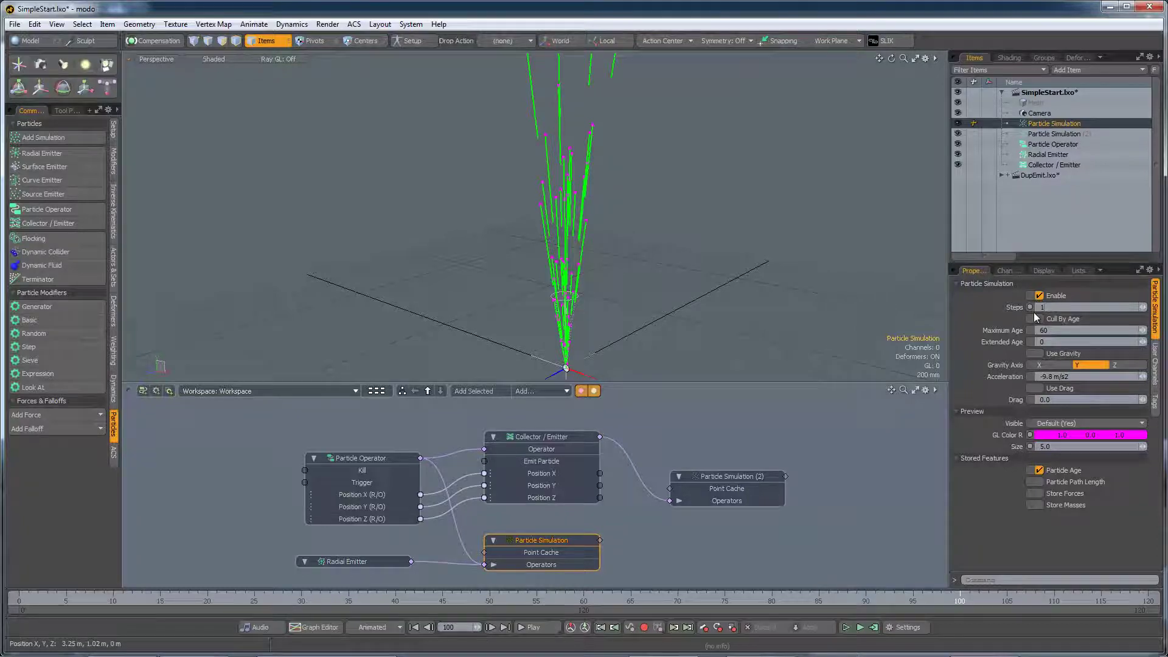
click(1045, 329)
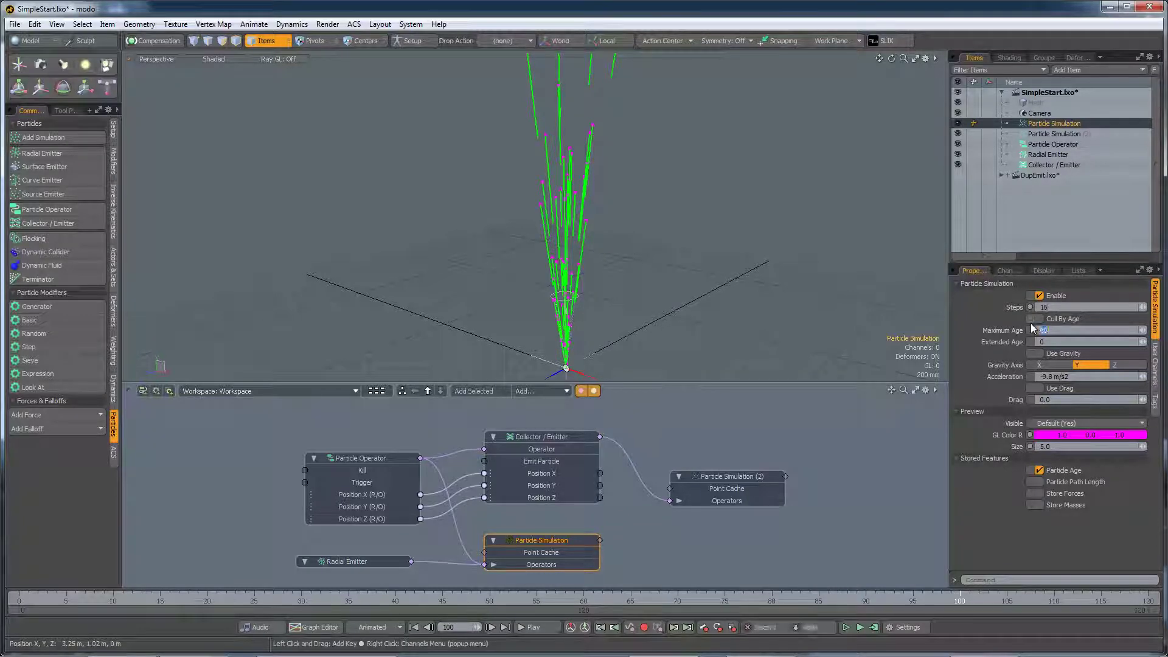
click(874, 628)
click(678, 324)
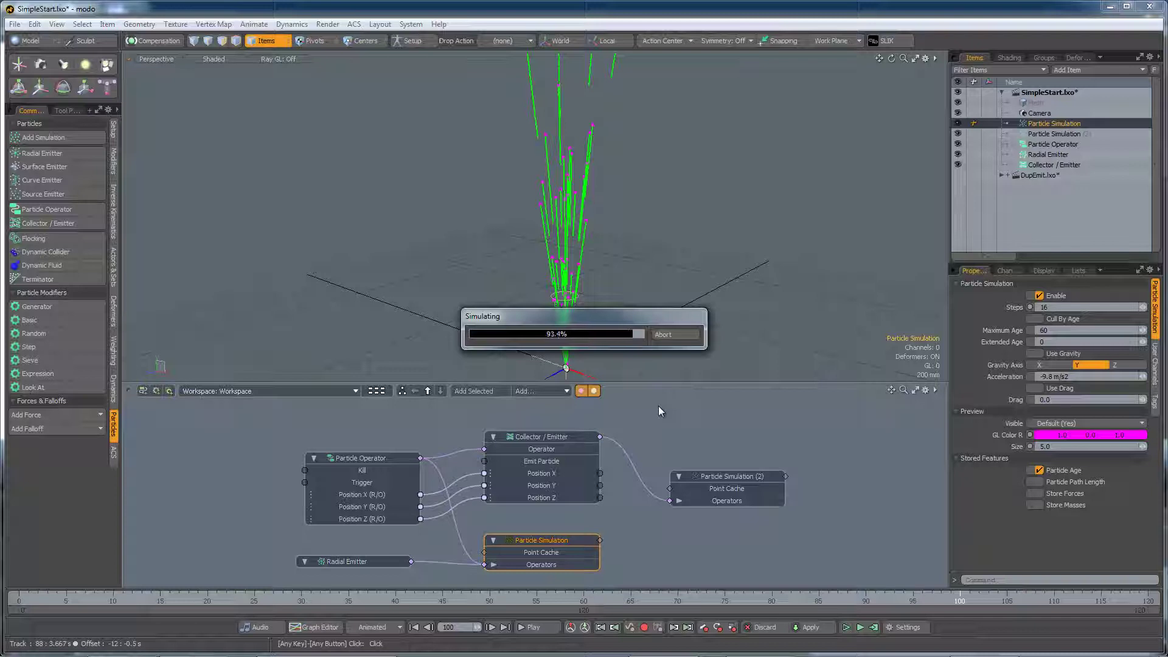
click(533, 626)
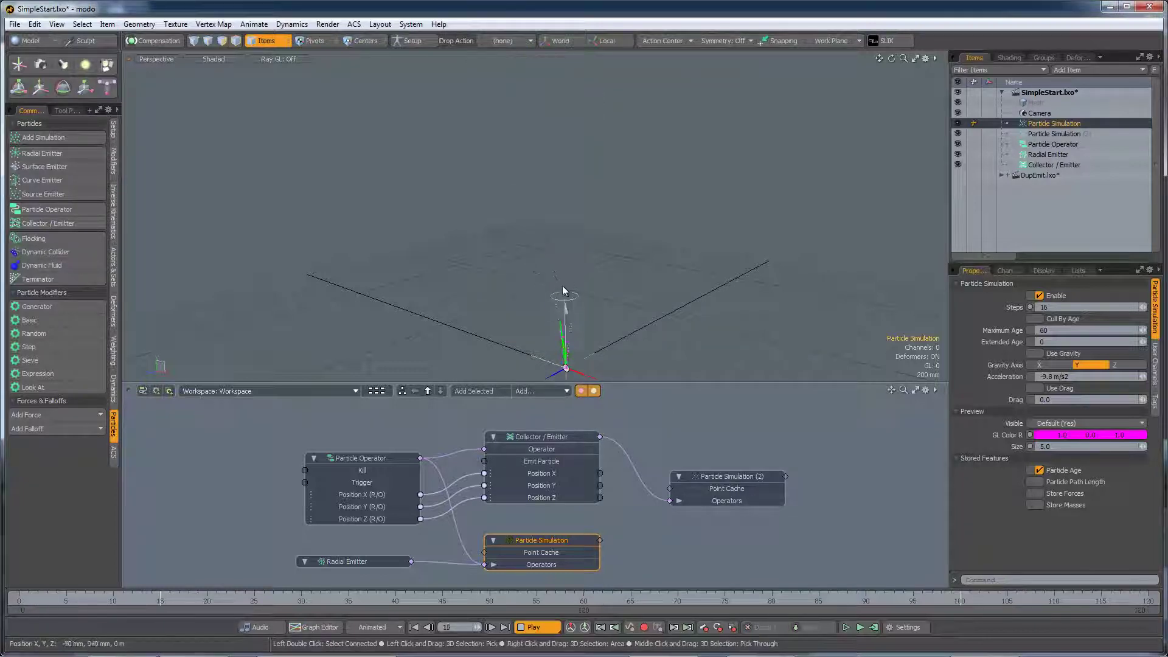
scroll(563, 296, up, 3)
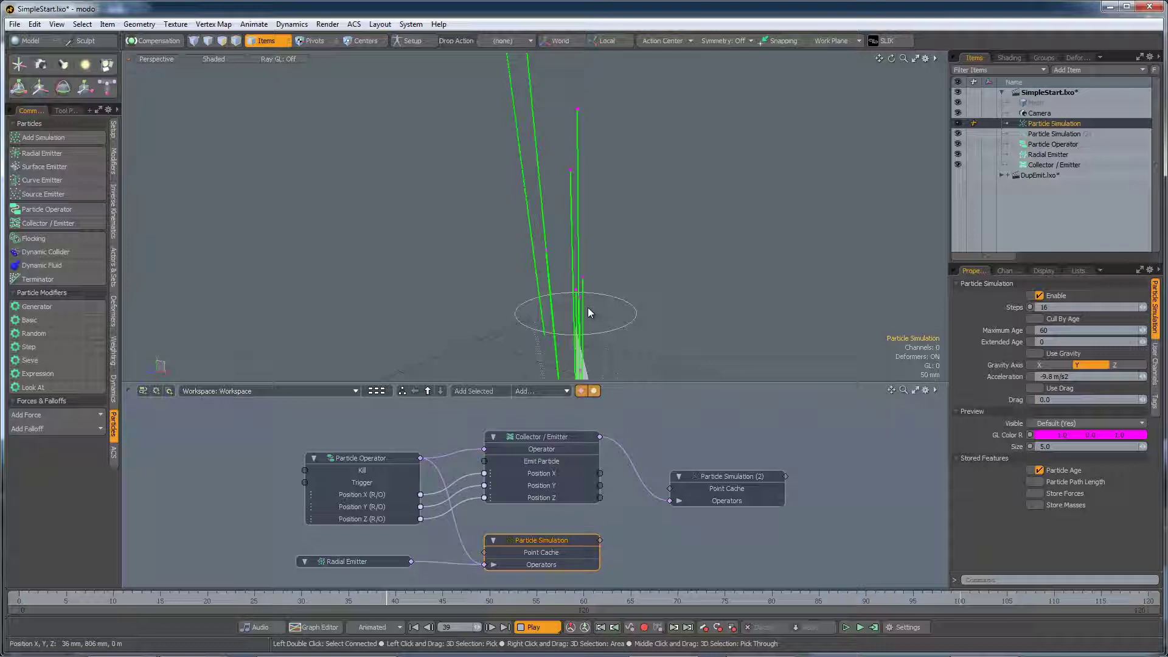
scroll(589, 312, down, 5)
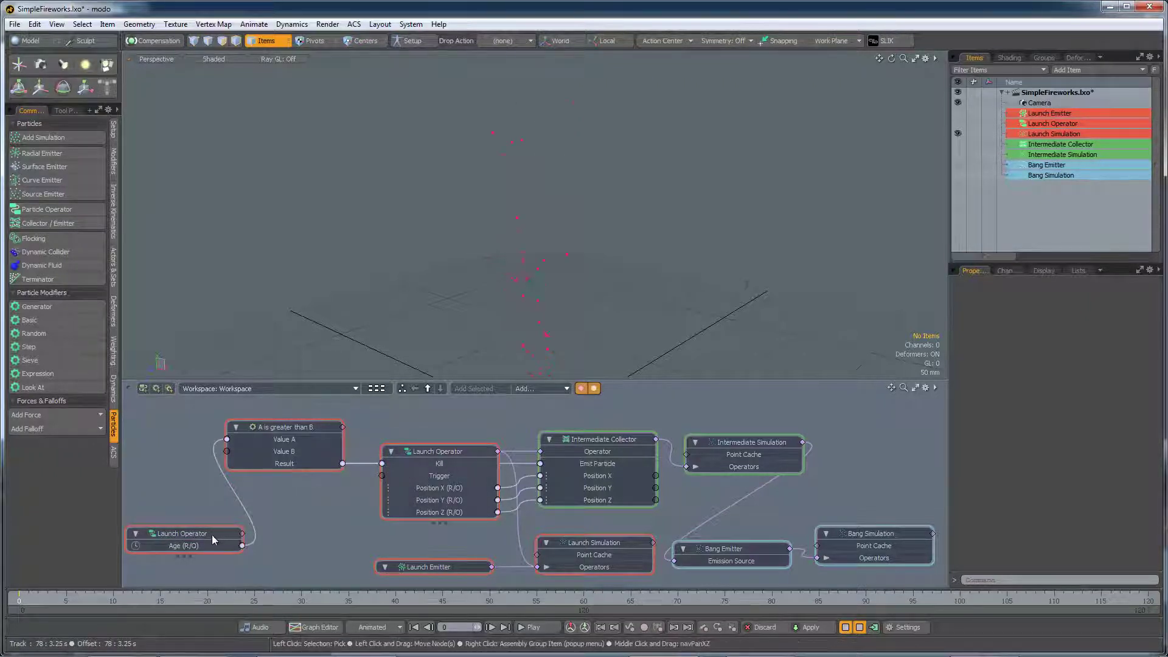
click(291, 451)
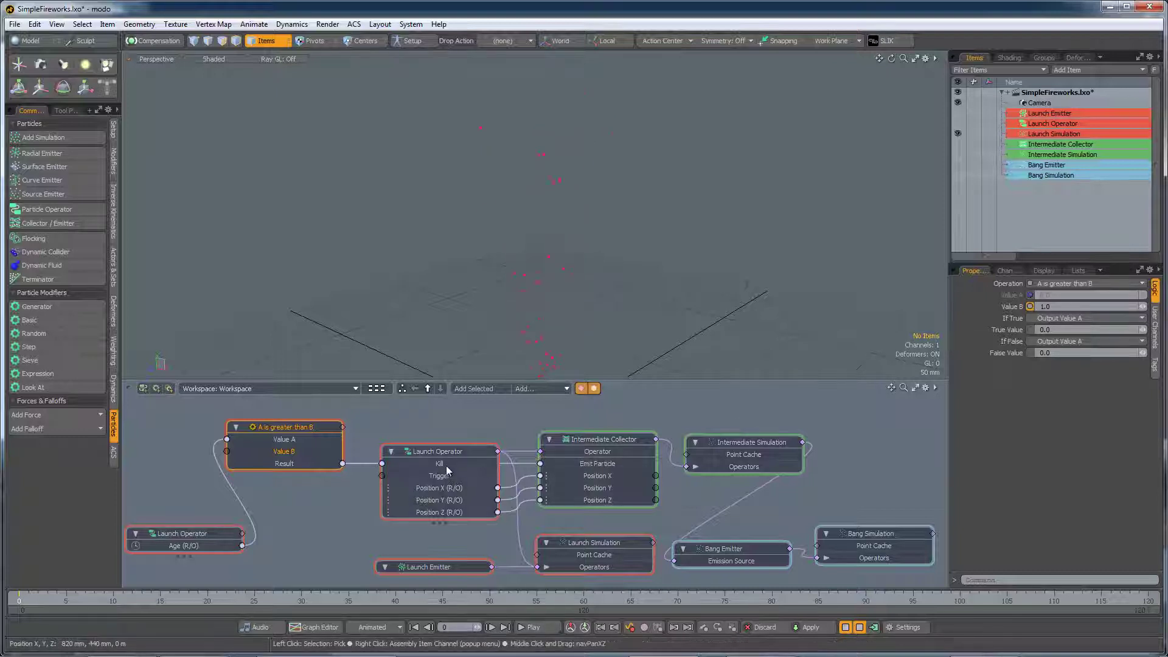
mouse_move(442, 465)
click(357, 518)
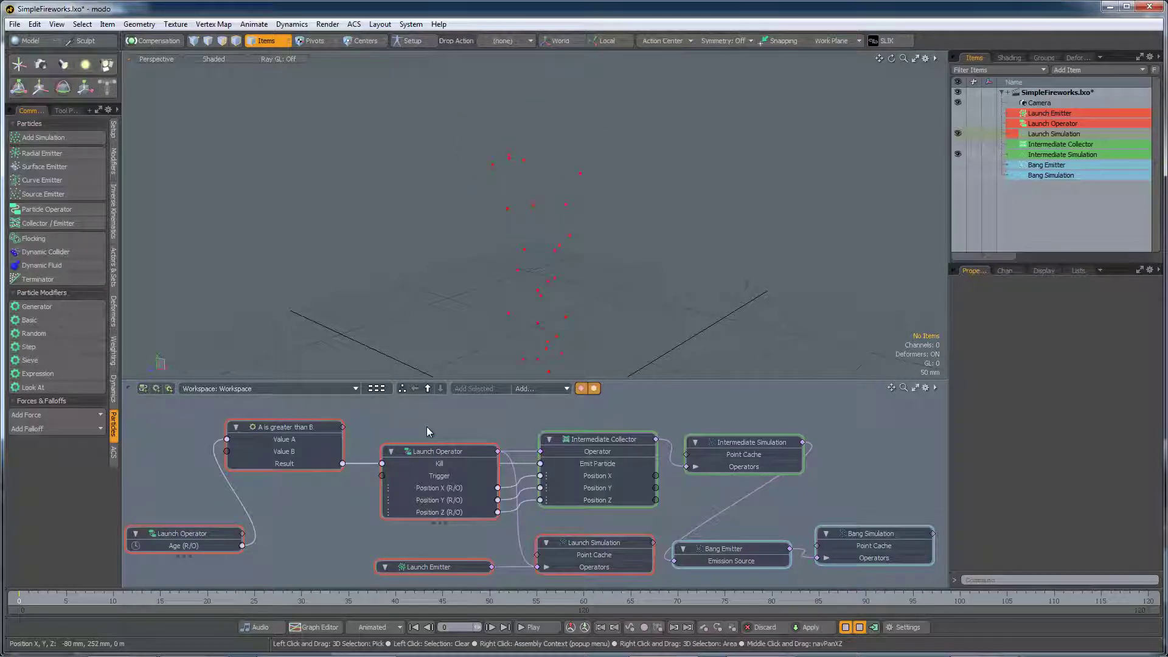
click(470, 452)
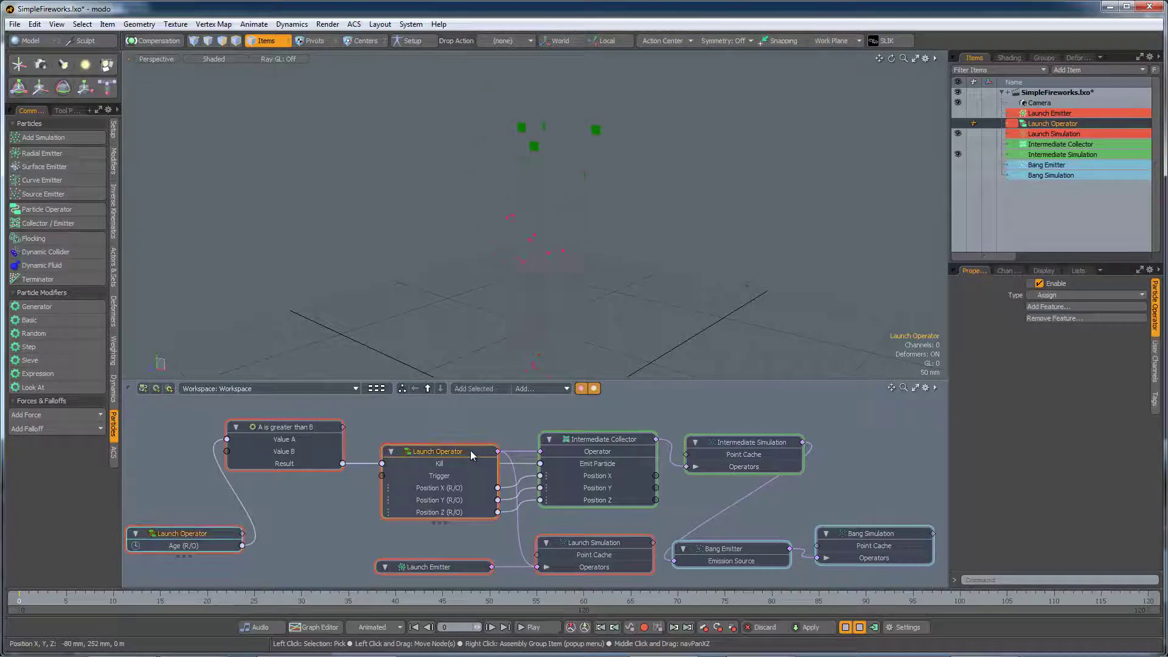
click(595, 441)
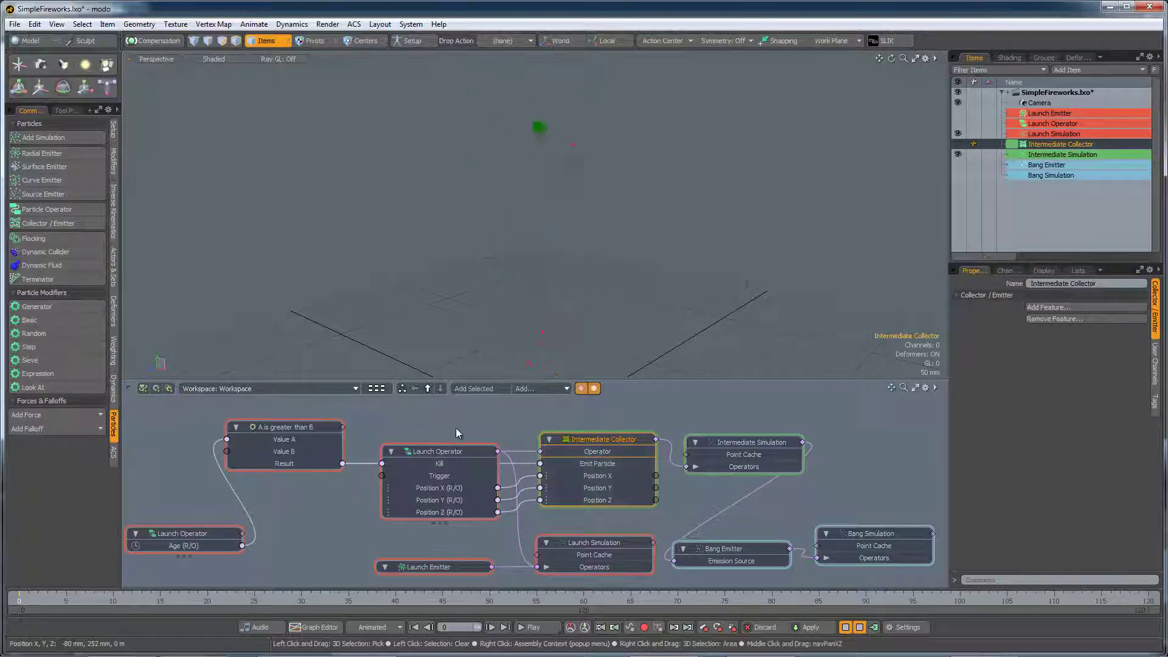
click(304, 430)
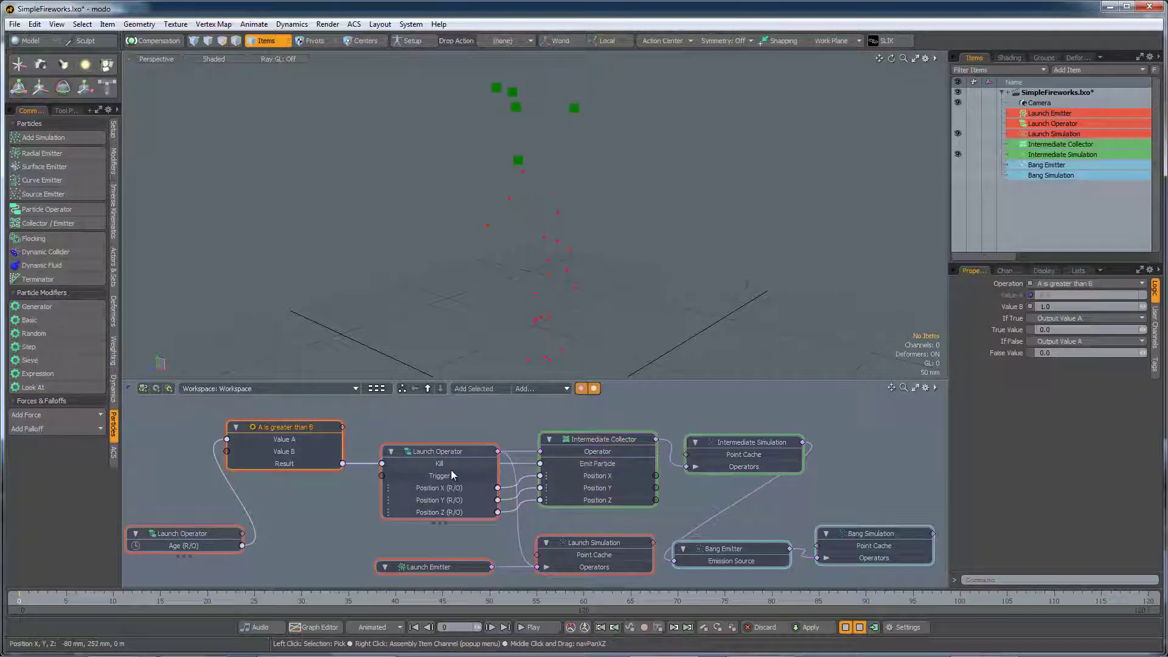
click(741, 444)
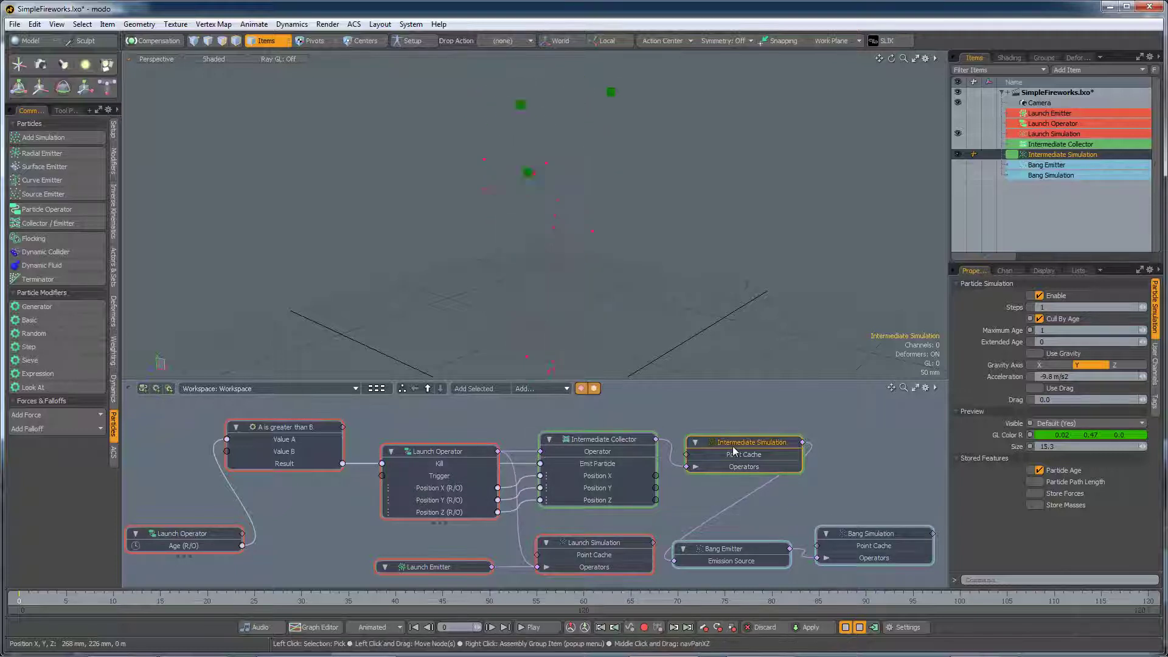
- Check the Bang Emitter, unhide Bang Simulation in the Items list, and select its node
click(724, 550)
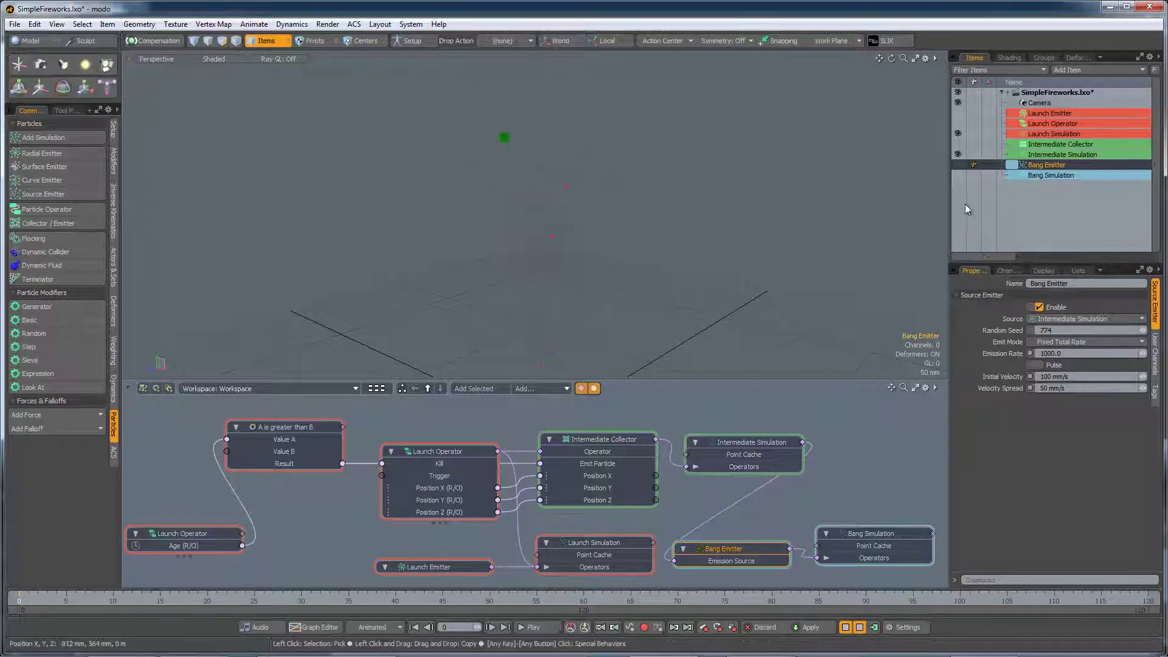
click(960, 176)
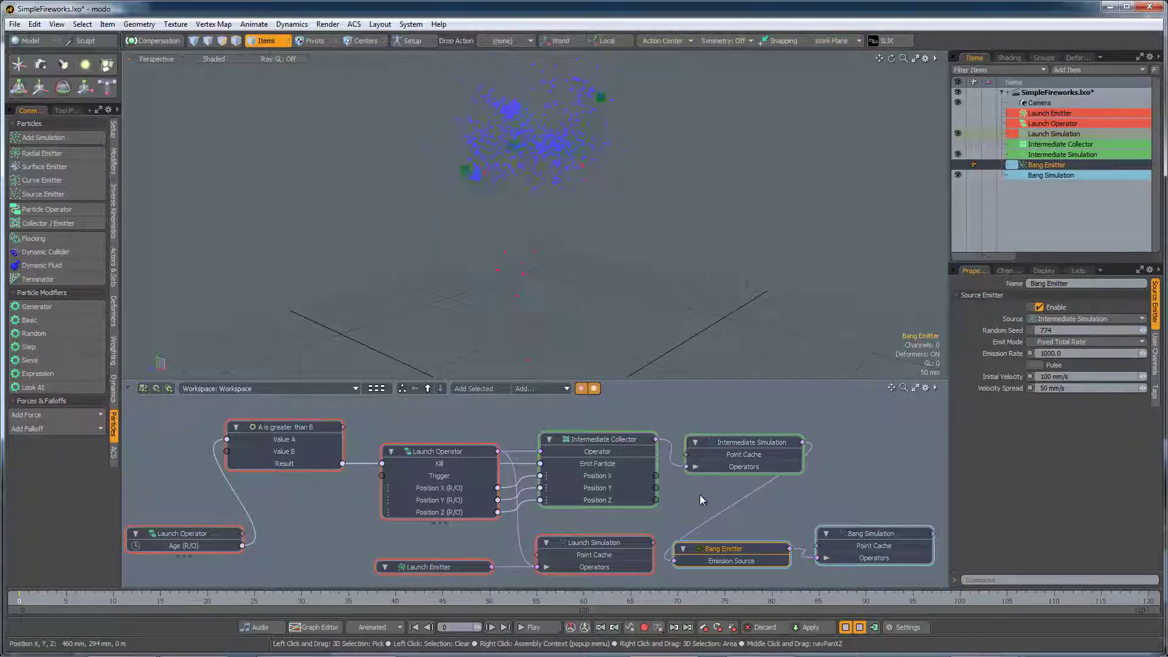
click(872, 533)
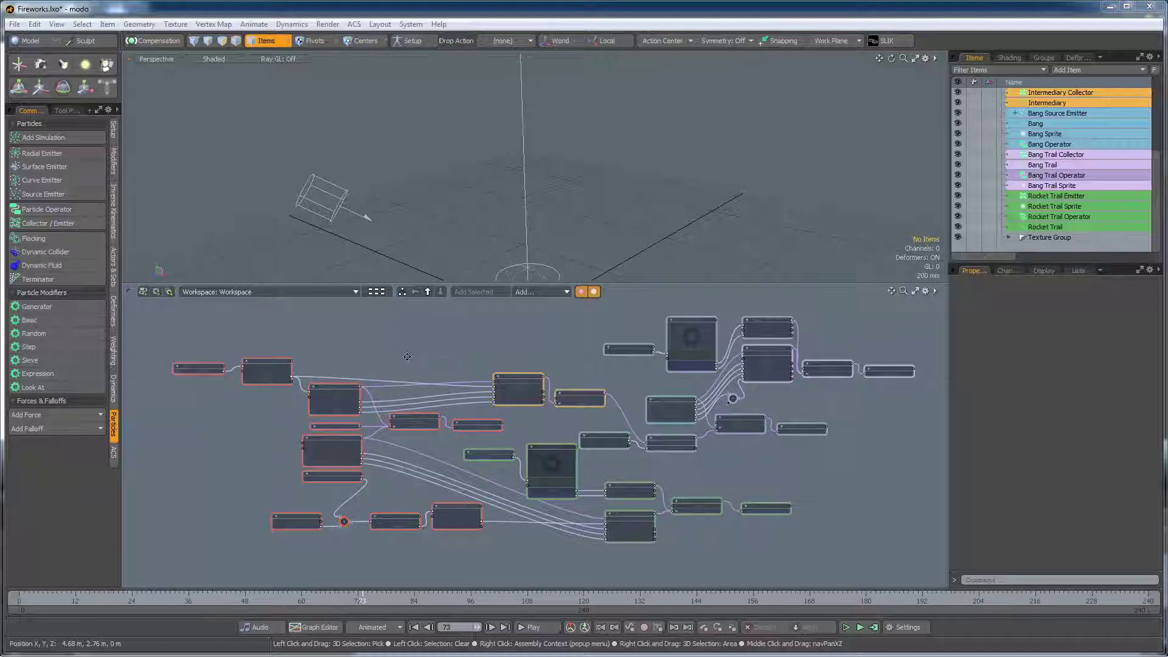
scroll(469, 409, up, 3)
scroll(468, 408, up, 2)
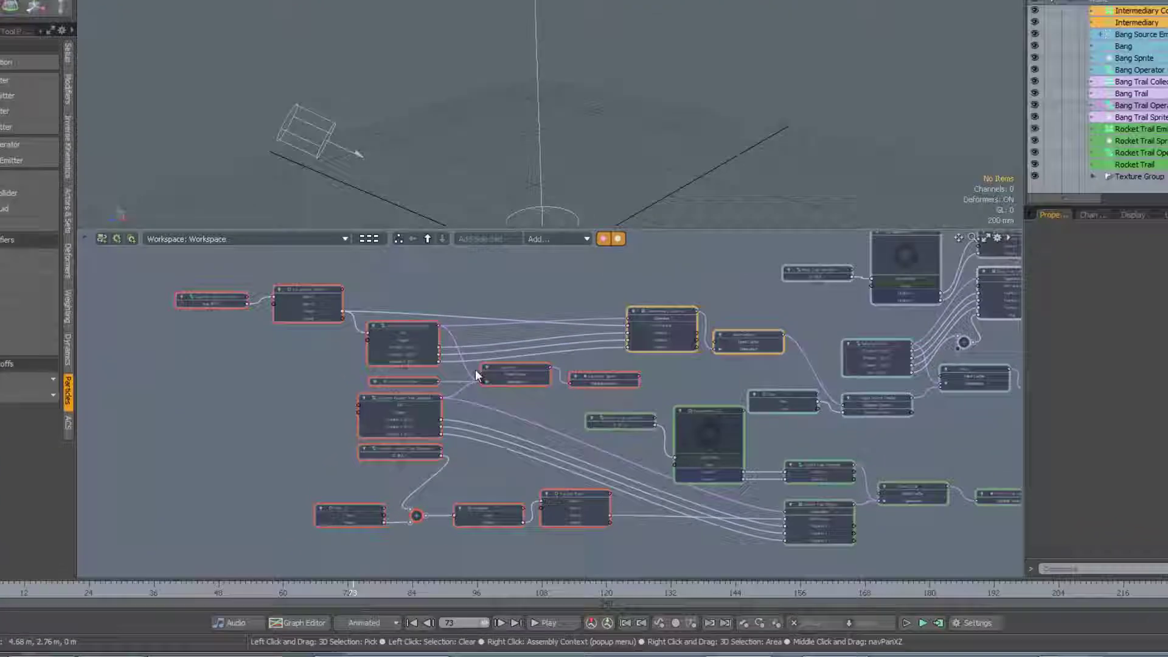
alt+shift+drag(475, 369, 669, 394)
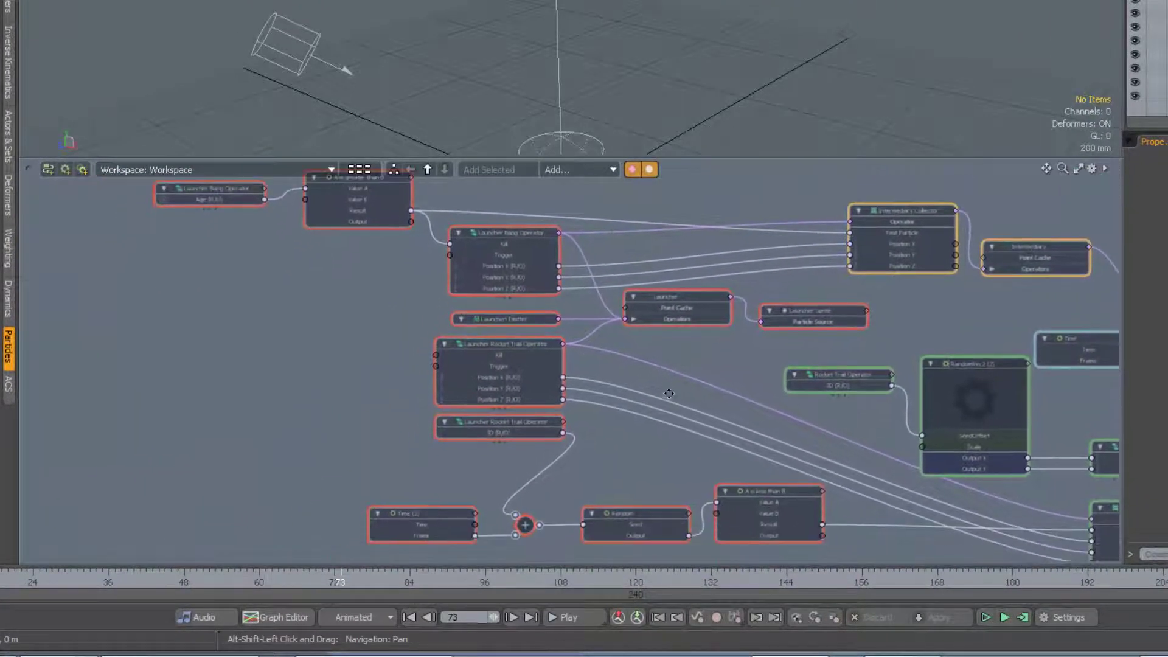
scroll(650, 403, up, 2)
mouse_move(651, 402)
alt+shift+mouse_down()
mouse_move(694, 387)
mouse_move(676, 356)
mouse_move(588, 375)
alt+shift+mouse_up()
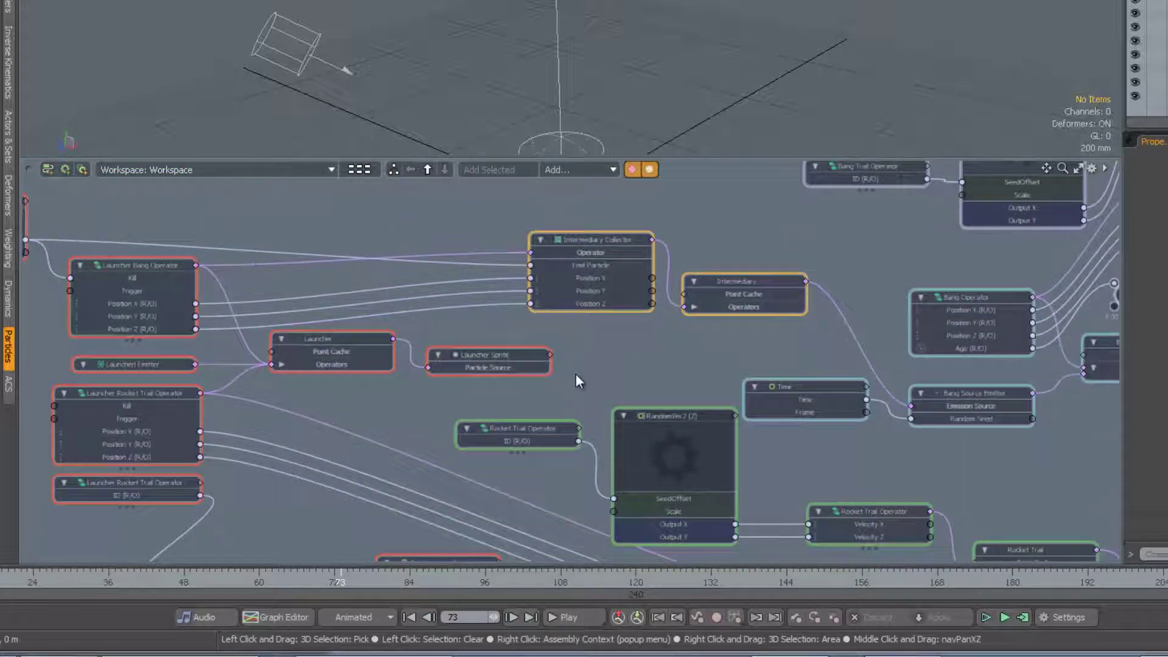
mouse_move(566, 392)
alt+shift+mouse_down()
mouse_move(796, 392)
mouse_move(666, 335)
alt+shift+mouse_up()
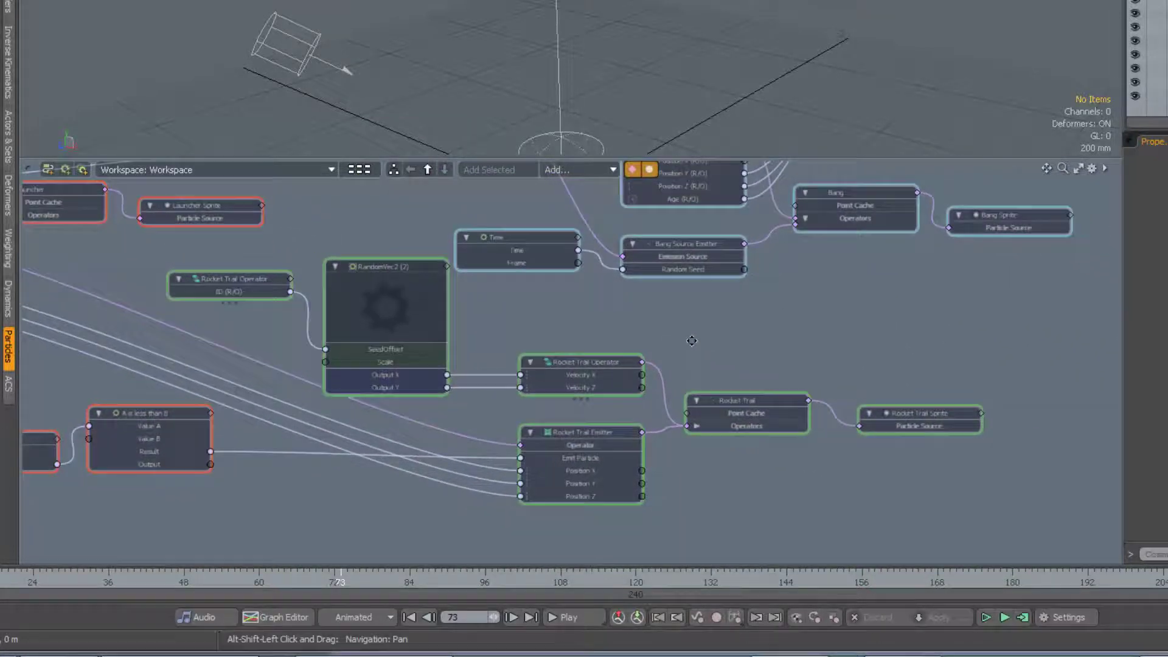
alt+shift+drag(691, 340, 684, 348)
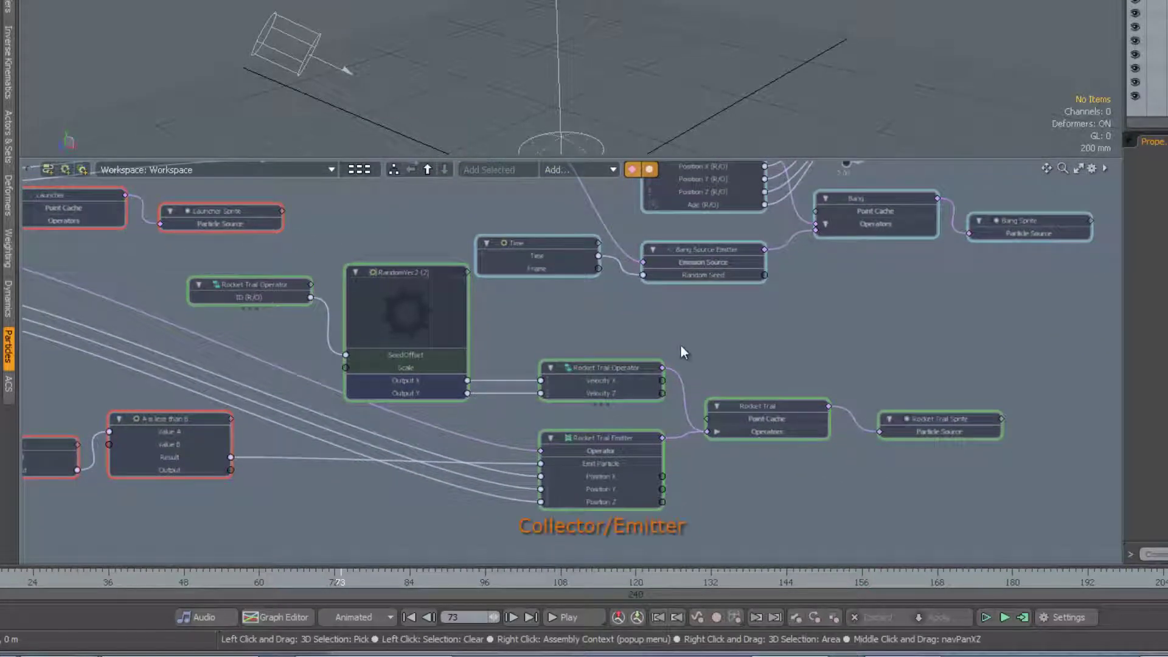
mouse_move(676, 338)
alt+shift+mouse_down()
mouse_move(572, 340)
mouse_move(596, 367)
alt+shift+mouse_up()
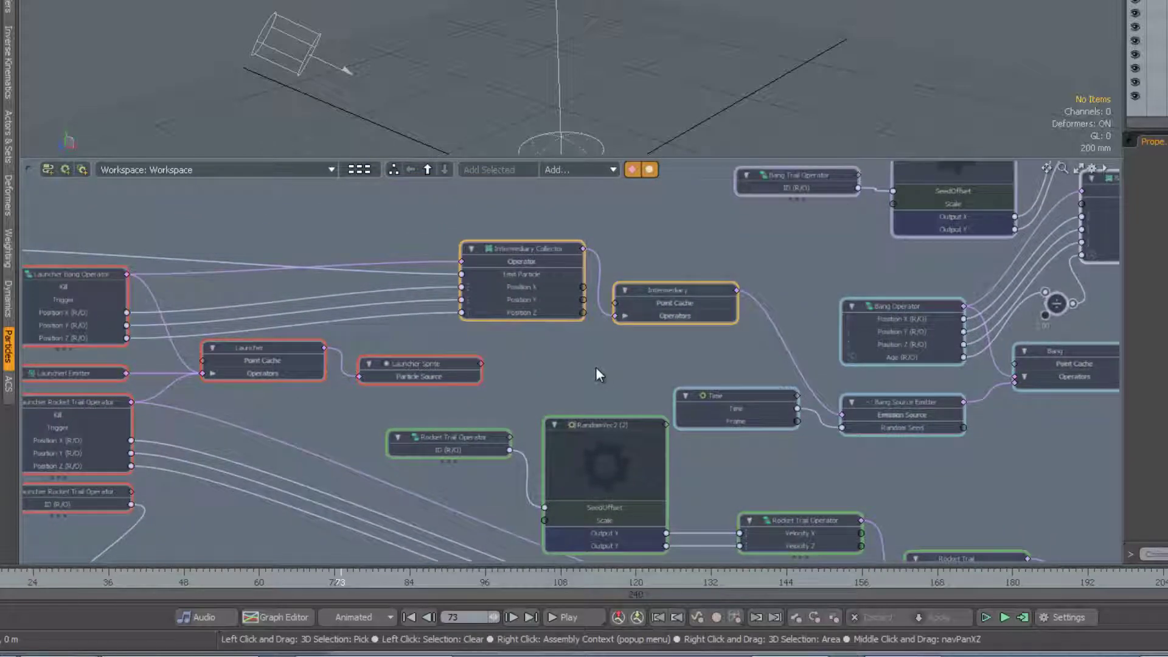
mouse_move(596, 372)
ctrl+alt+mouse_down()
mouse_move(643, 376)
mouse_move(592, 418)
ctrl+alt+mouse_up()
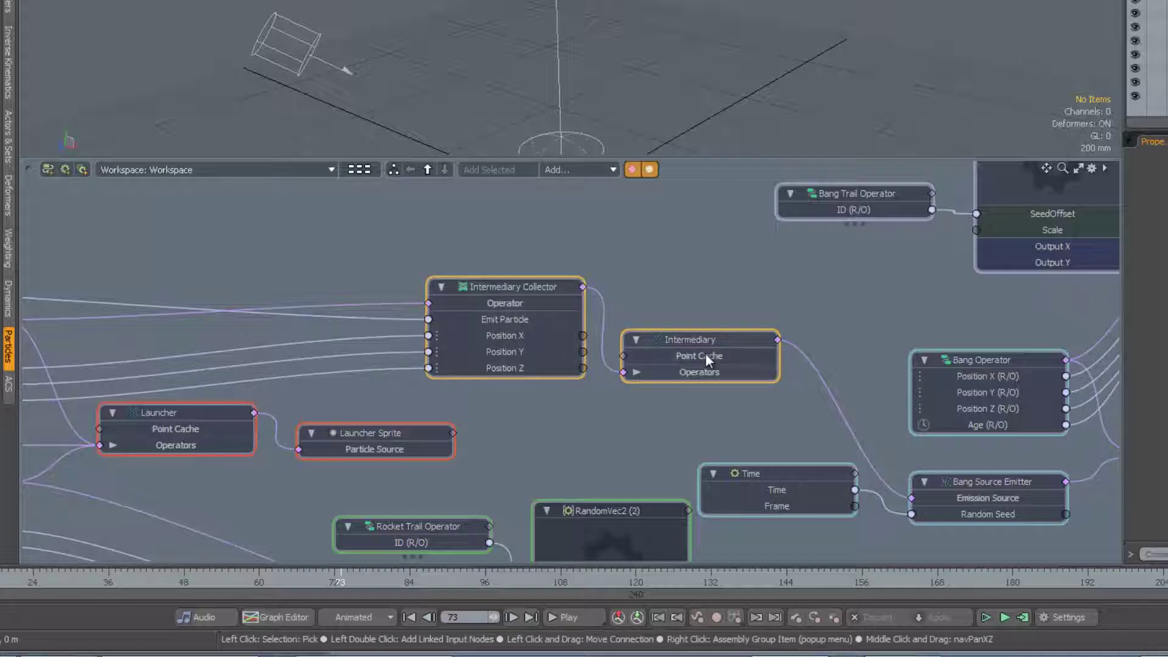
alt+shift+drag(776, 415, 553, 369)
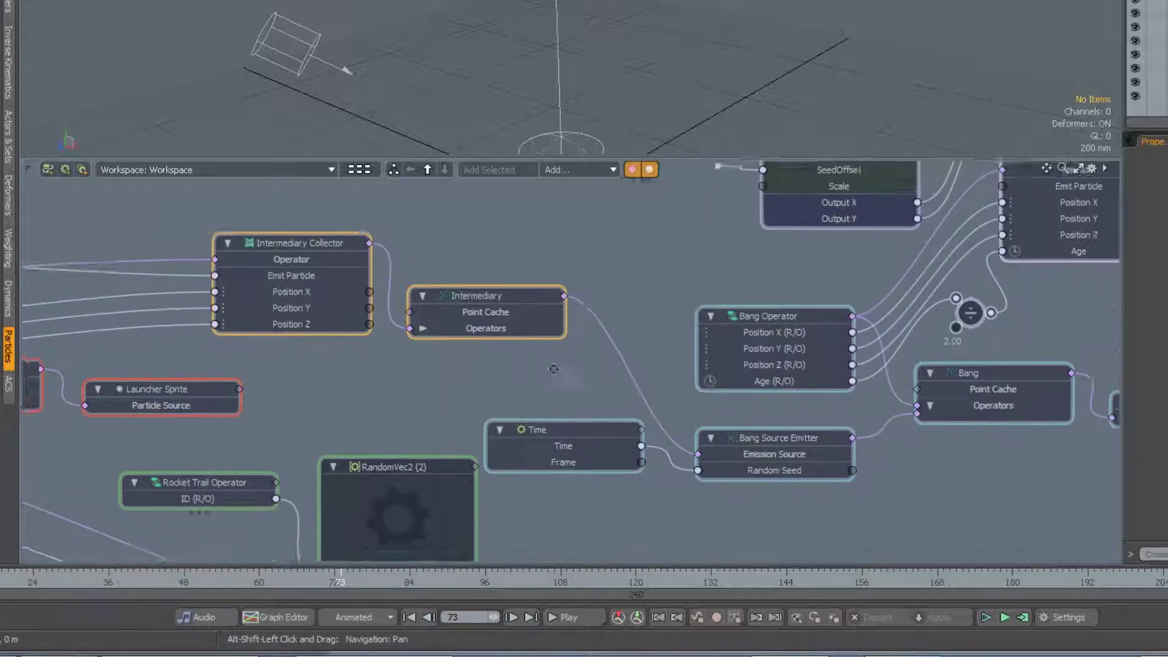
alt+shift+drag(812, 516, 677, 484)
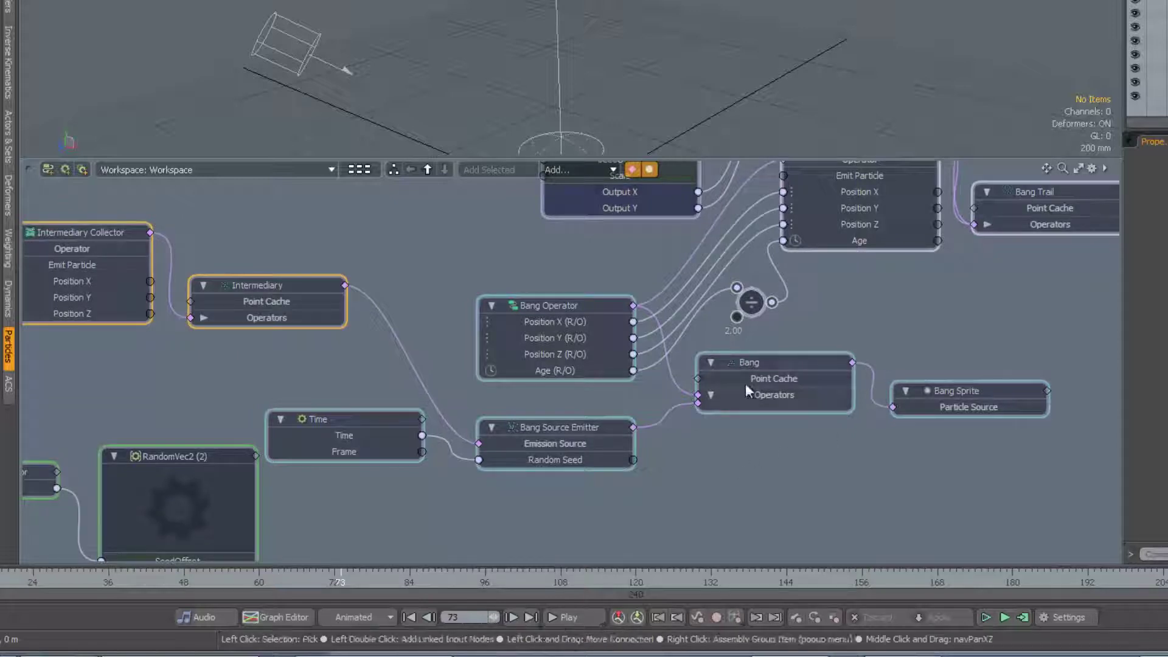
alt+shift+drag(745, 367, 746, 468)
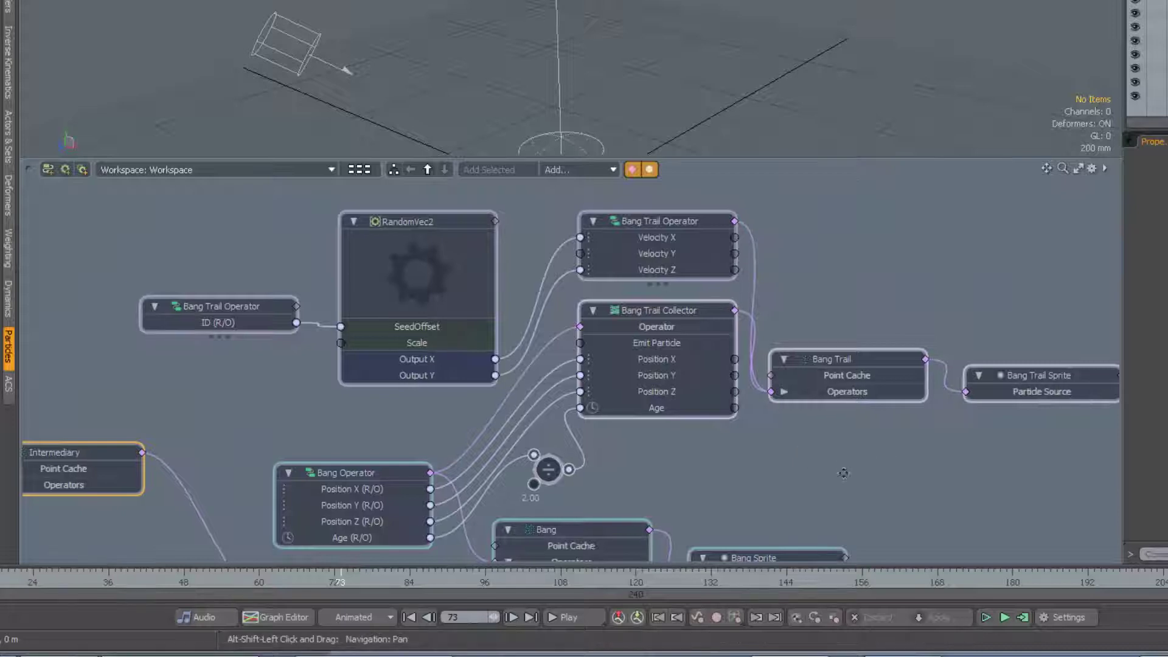
alt+shift+drag(888, 463, 836, 480)
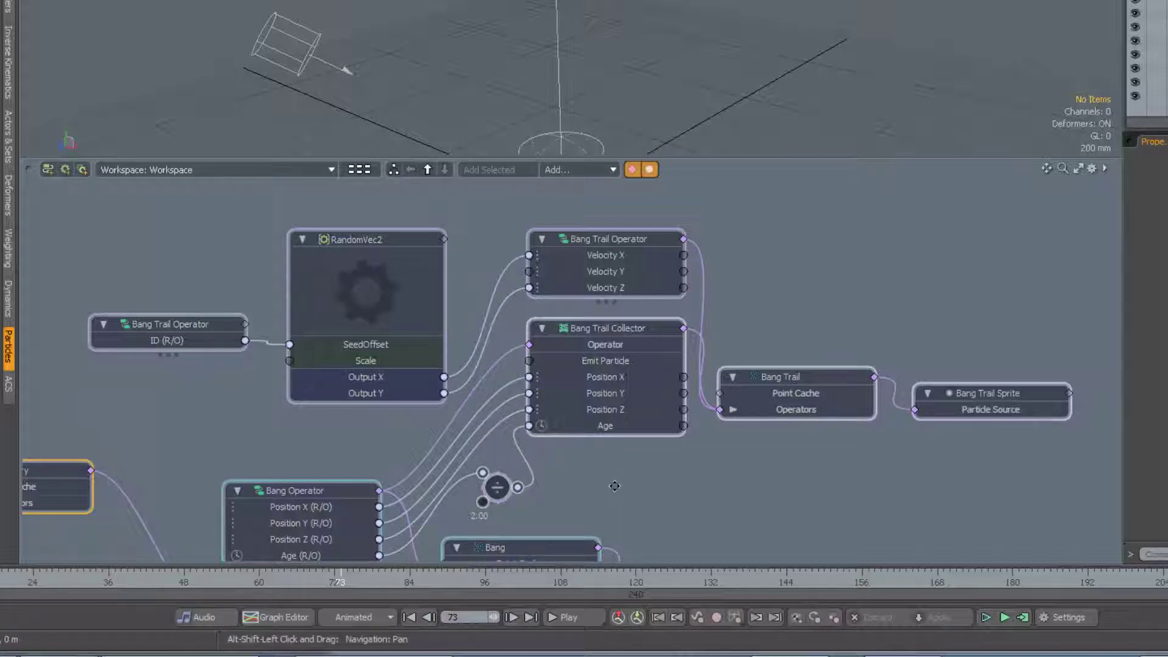
alt+shift+drag(618, 469, 700, 482)
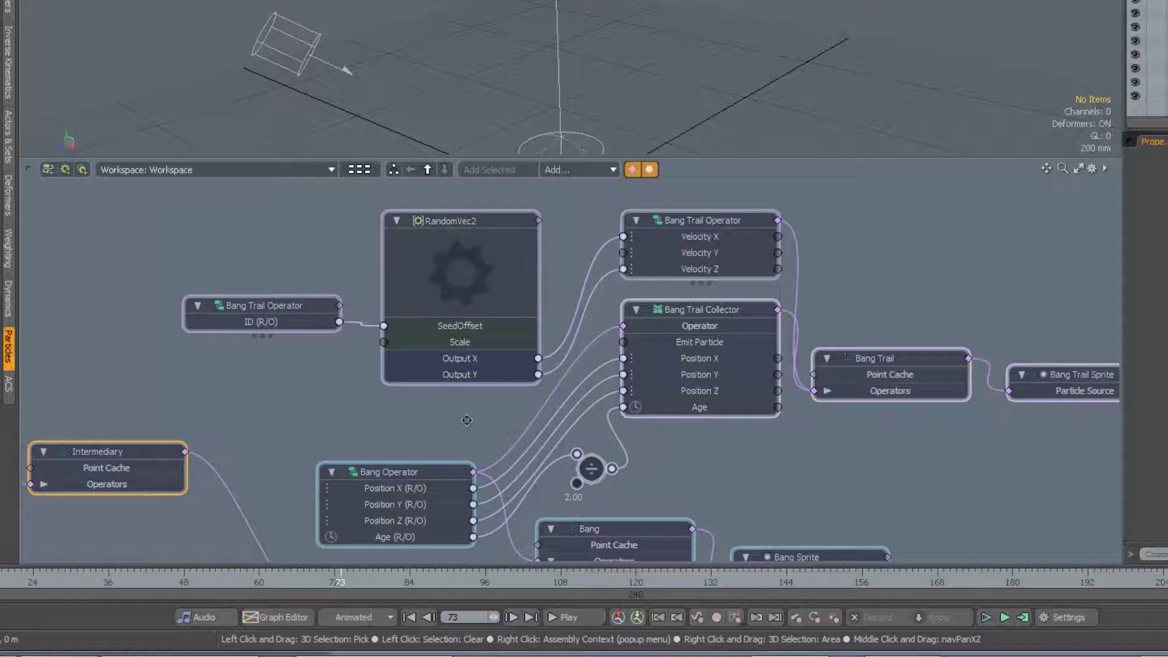
mouse_move(467, 420)
alt+shift+mouse_down()
mouse_move(514, 417)
mouse_move(507, 430)
alt+shift+mouse_up()
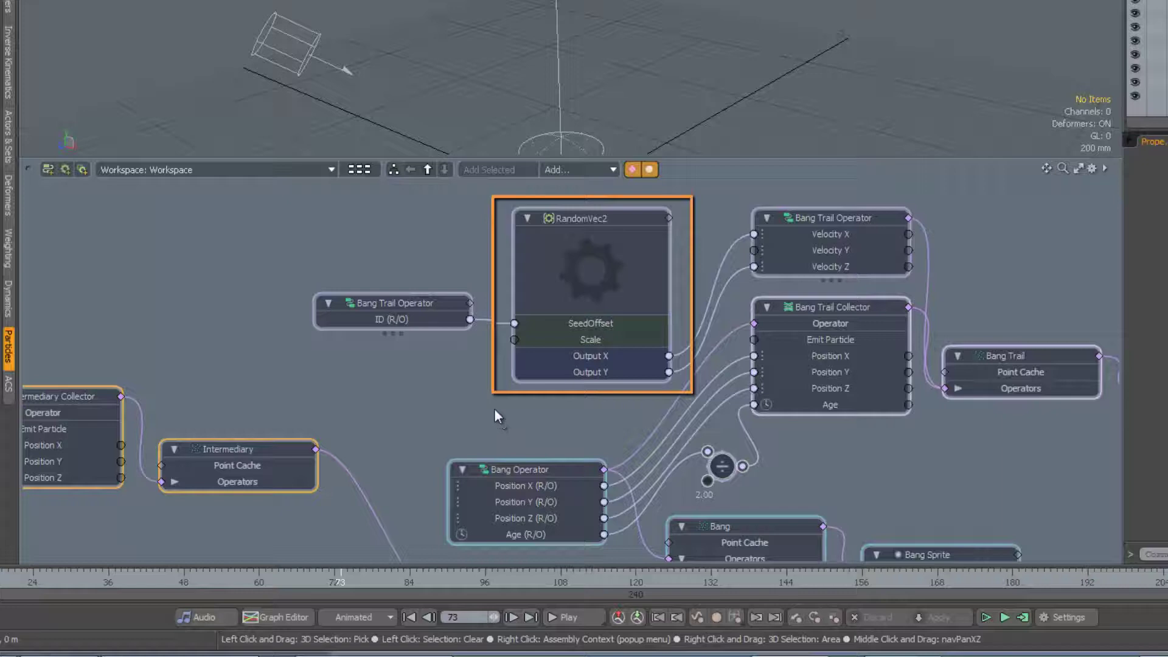
alt+shift+drag(486, 415, 499, 419)
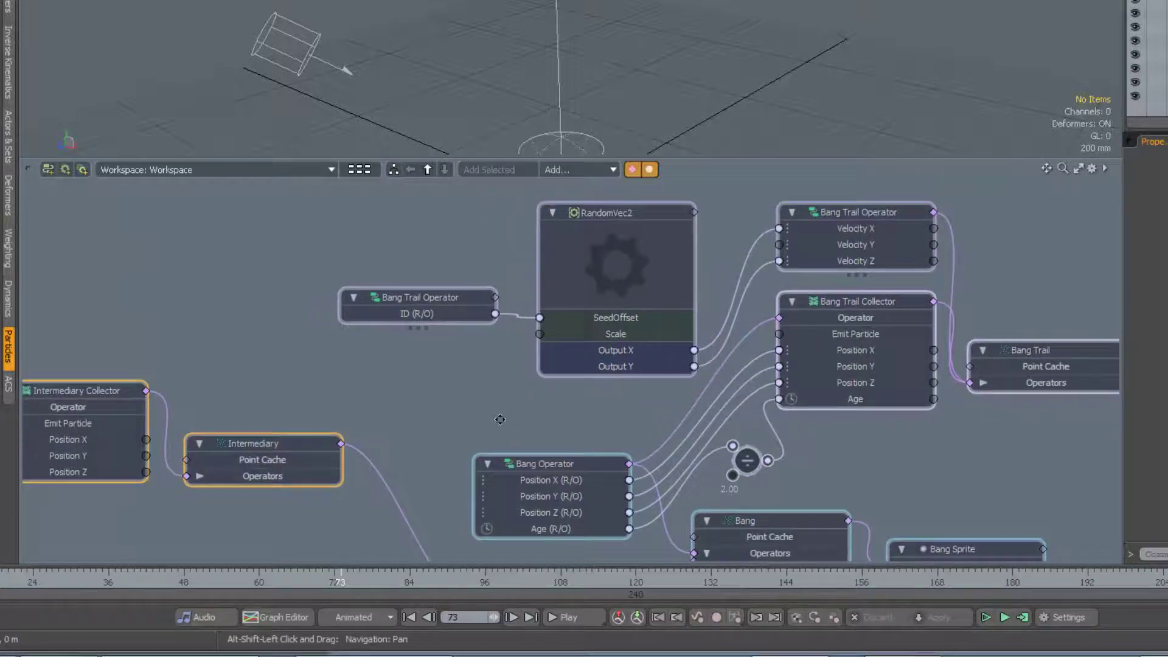